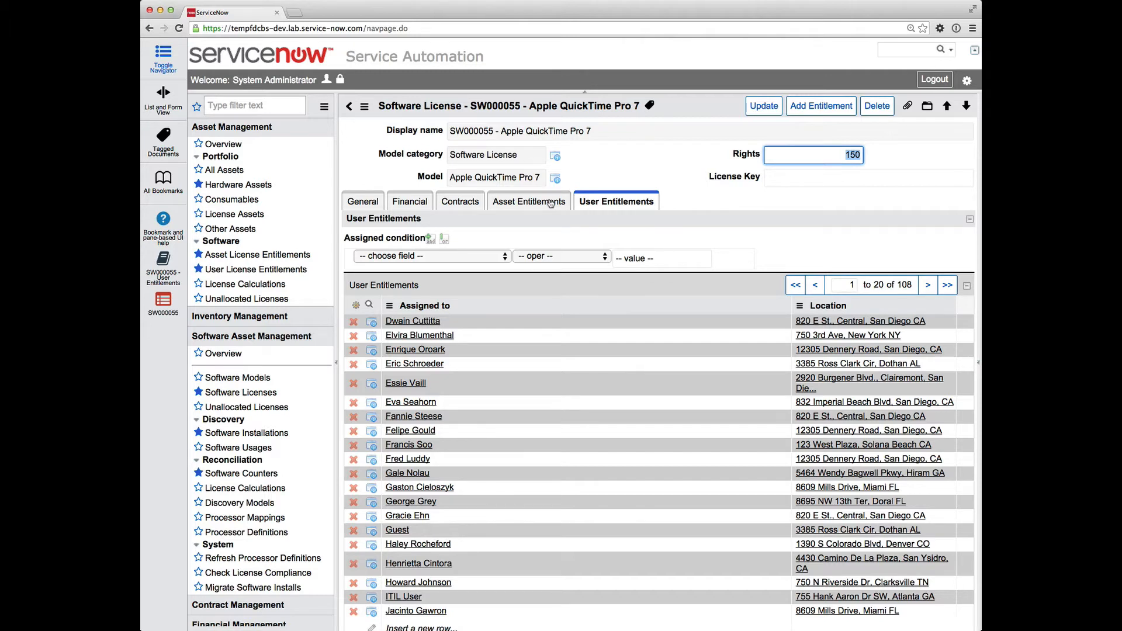
Review the SW000055 license's asset and user entitlements, and open the new-row entry at the end of the user entitlements.
click(550, 202)
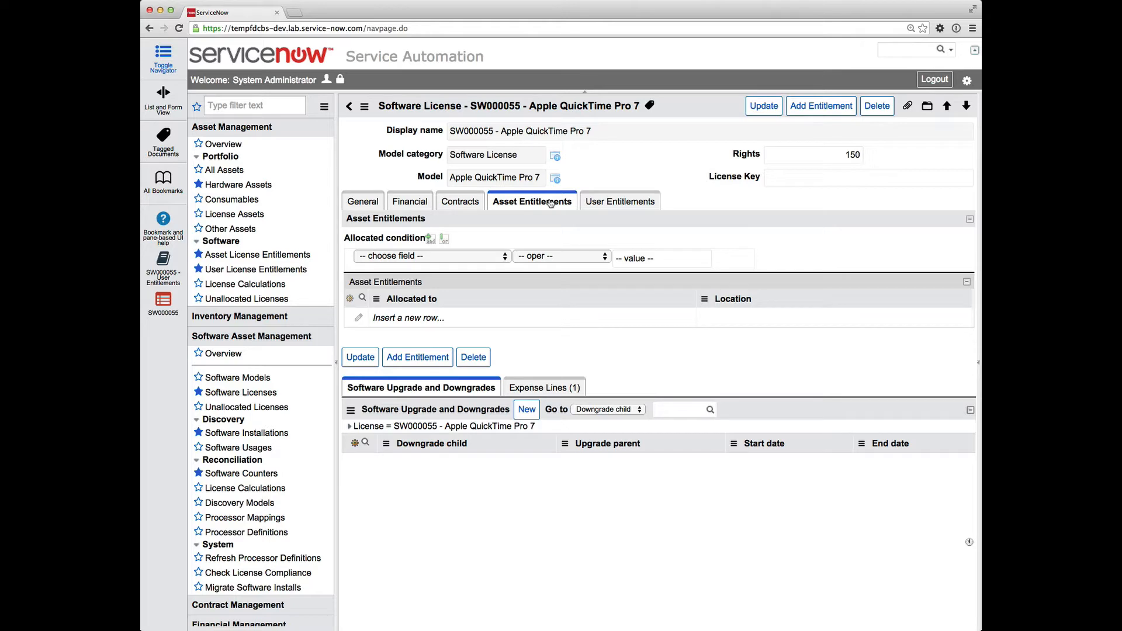
click(590, 205)
scroll(542, 428, down, 1)
scroll(541, 429, down, 3)
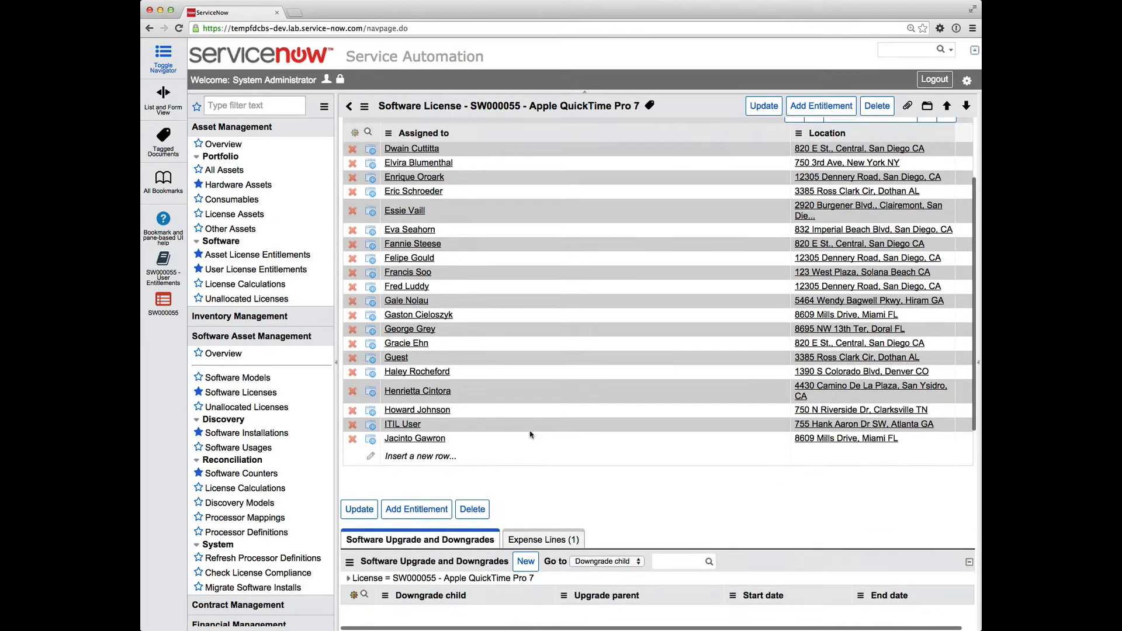
double_click(427, 459)
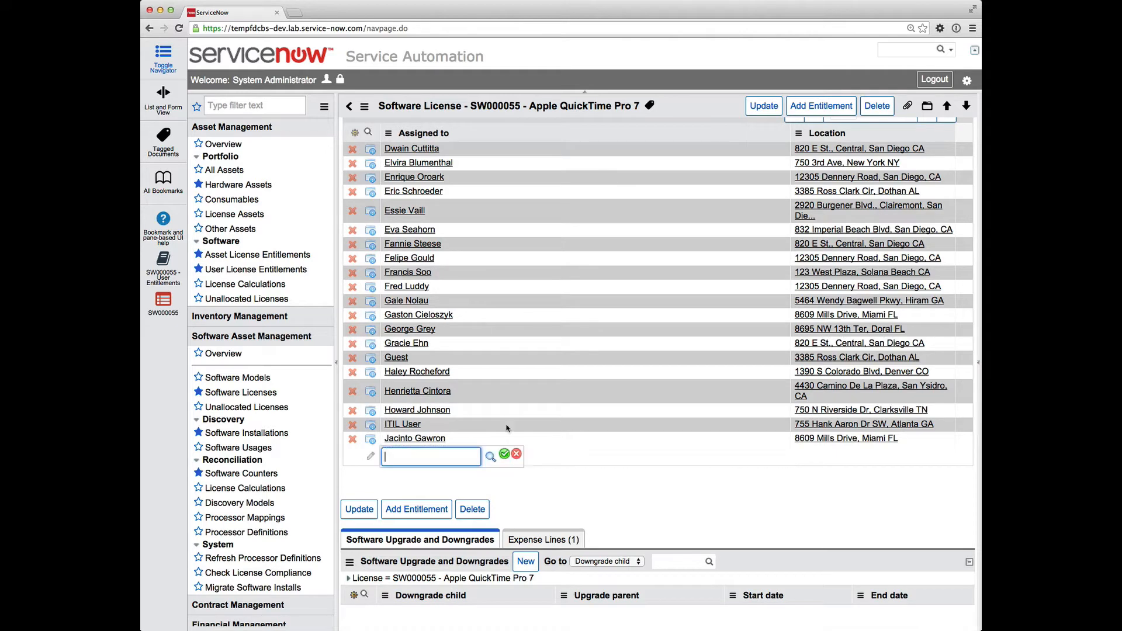
scroll(575, 447, up, 3)
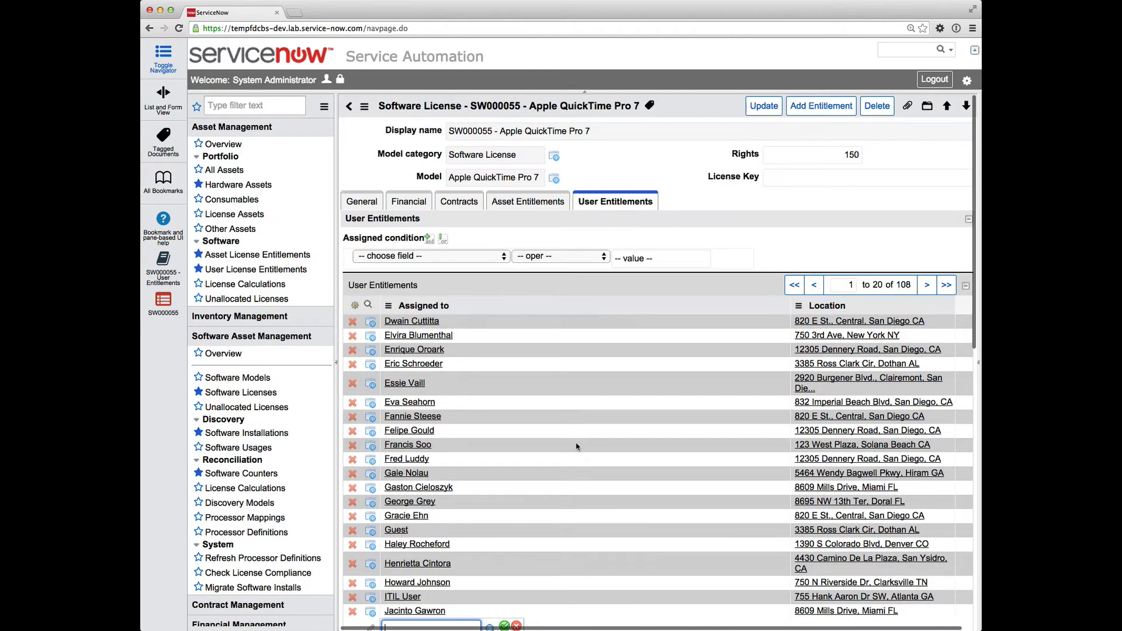
View the blank License Entitlement form for the SW000055 license and return to the software license list without submitting.
click(830, 107)
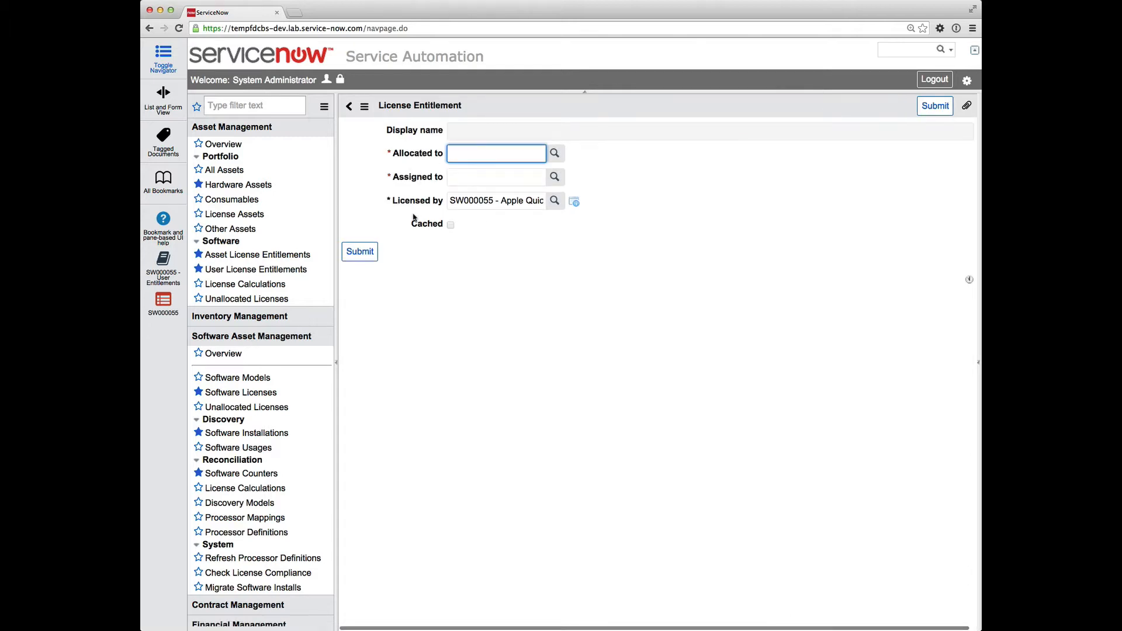
mouse_move(396, 178)
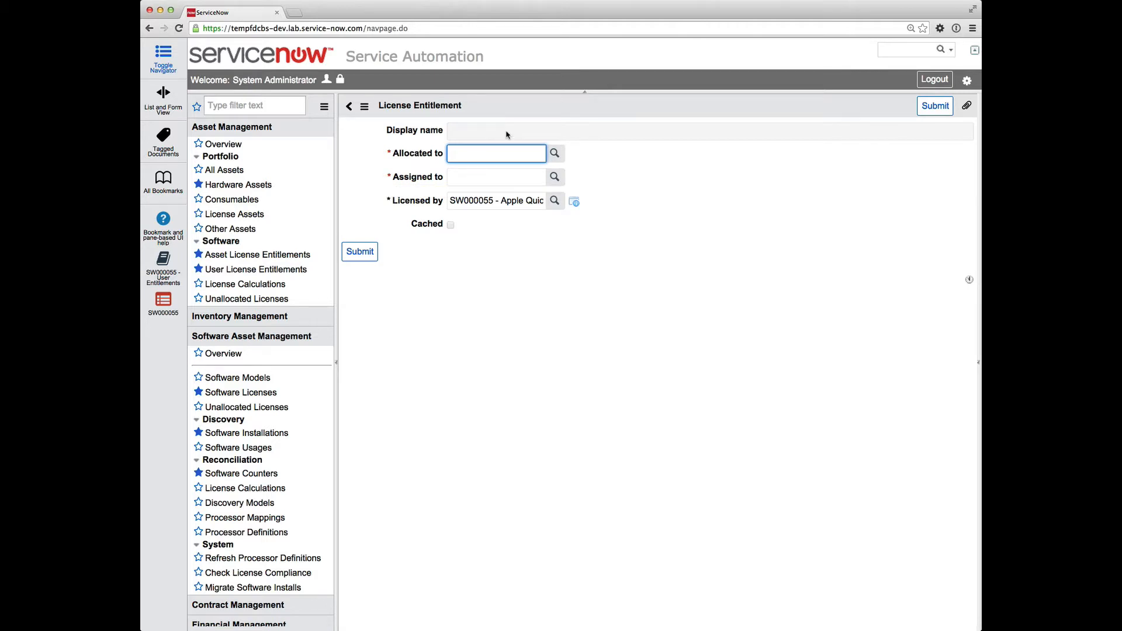
click(350, 107)
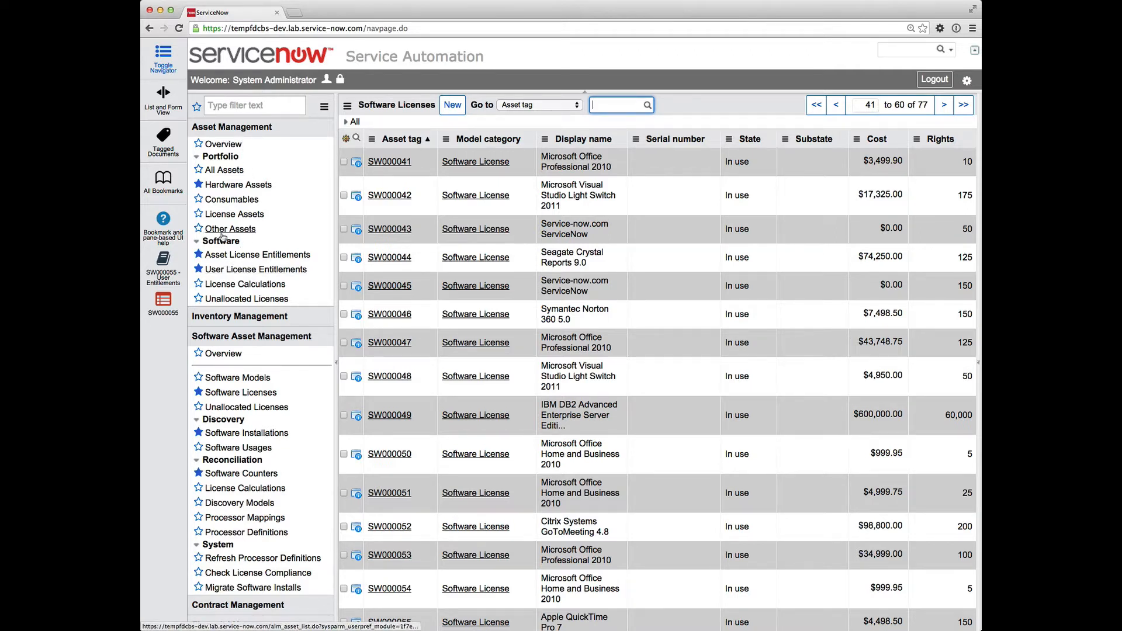
Review the user and asset license entitlement lists, the user entitlements filtered to SW000055, and the spreadsheet alm_entitlement_user_quicktime.xls.
click(234, 269)
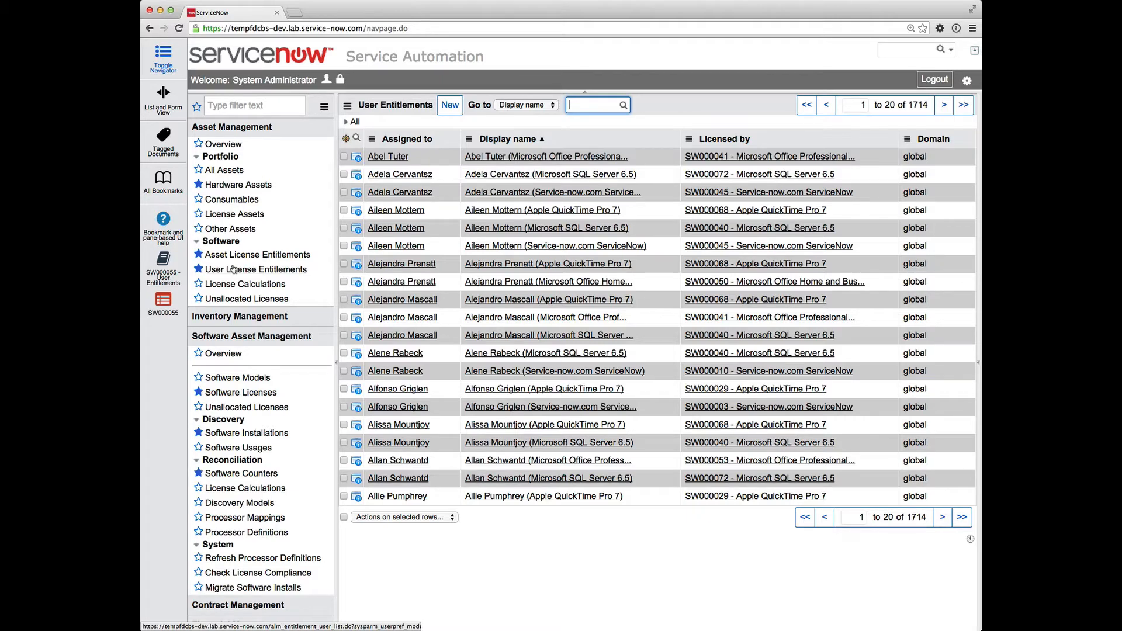
click(234, 268)
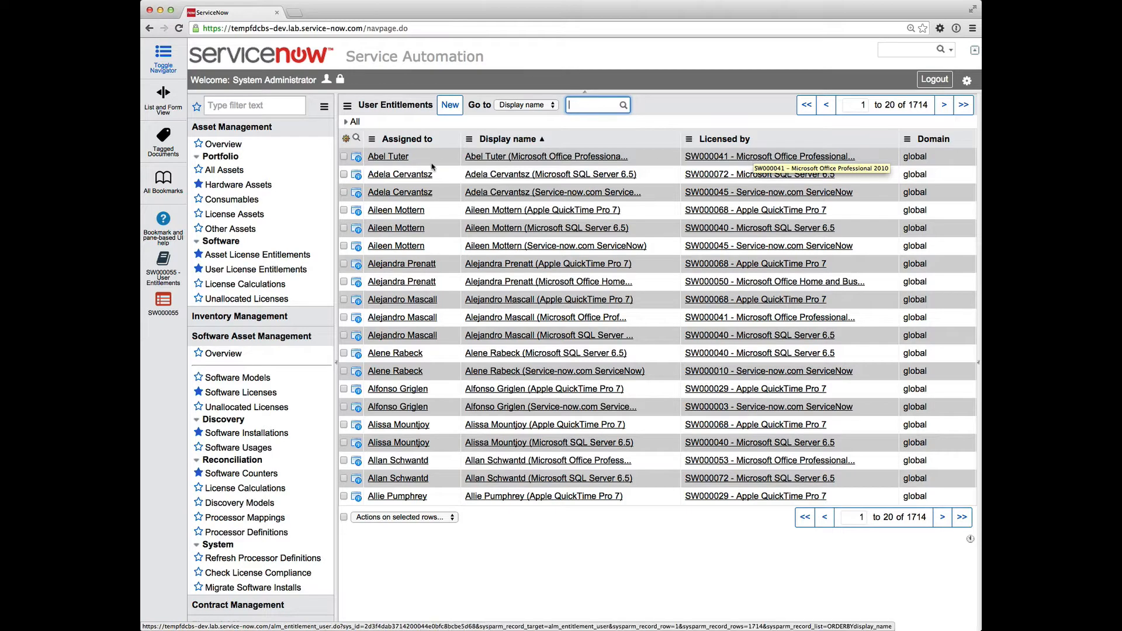
click(243, 256)
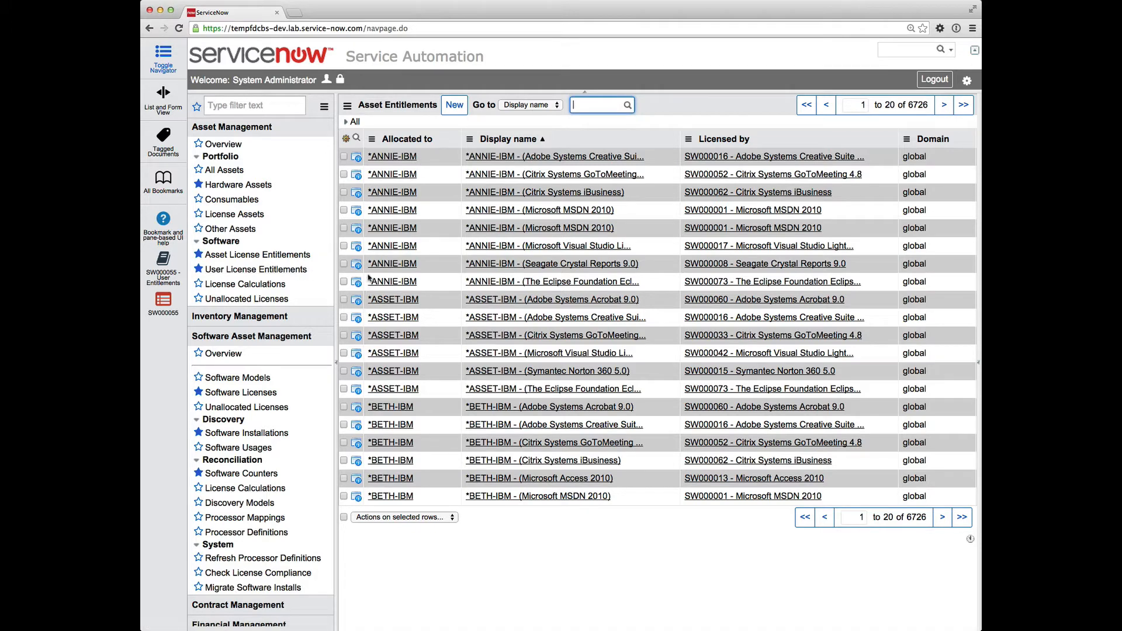
click(169, 266)
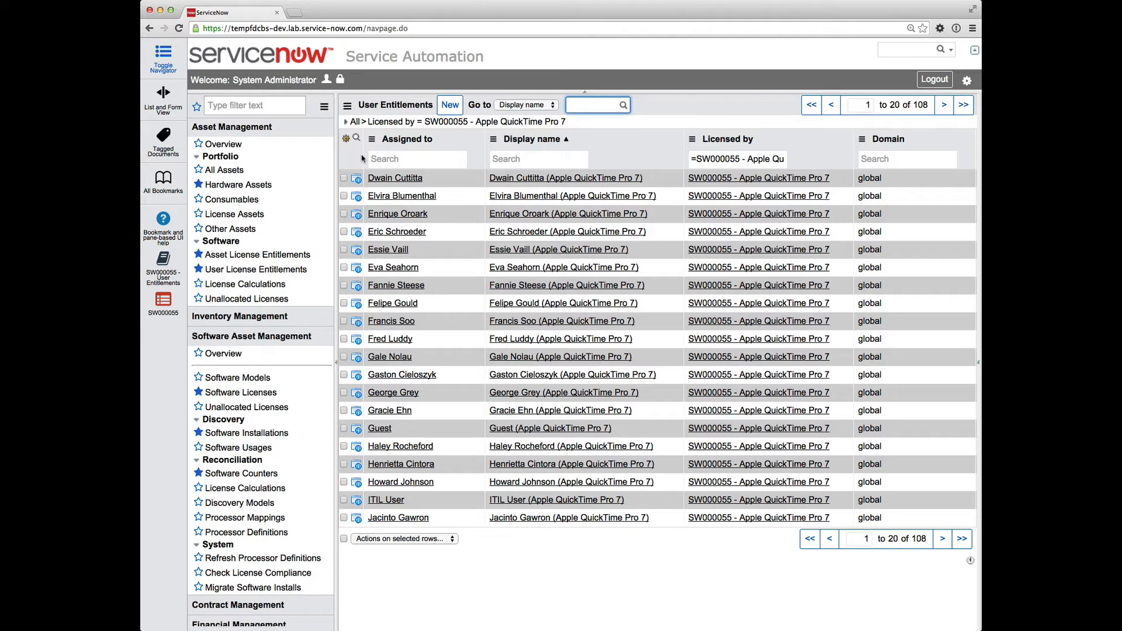
click(170, 193)
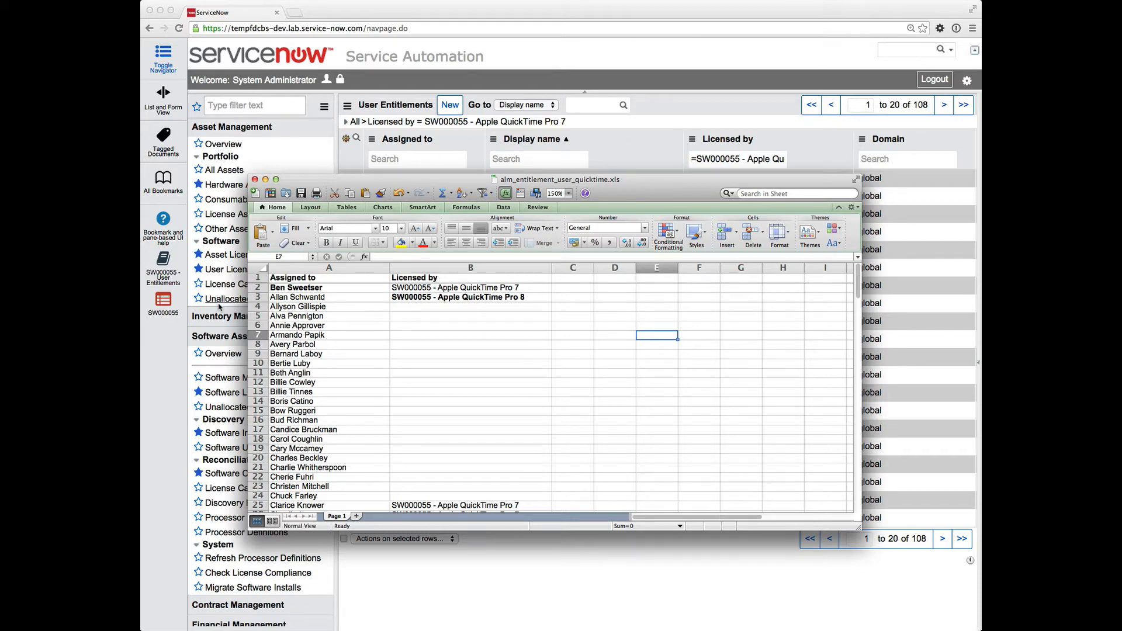
Copy the display name "SW000055 - Apple QuickTime Pro 7" from the license record into cell B4 of the Excel entitlement spreadsheet.
click(167, 307)
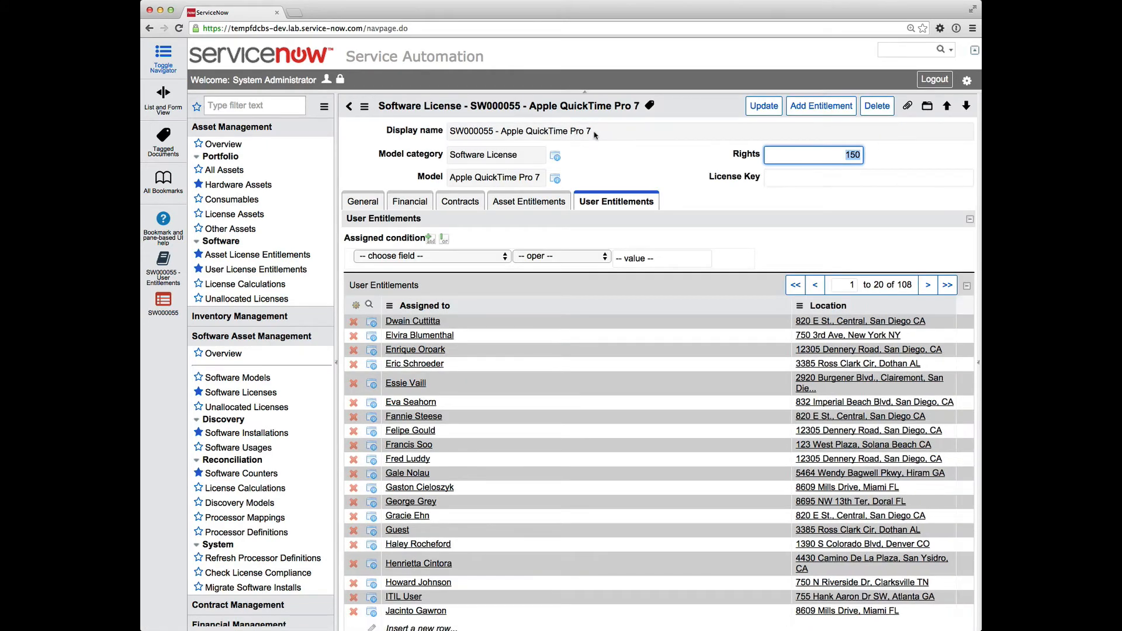
drag(594, 135, 443, 127)
key(super+c)
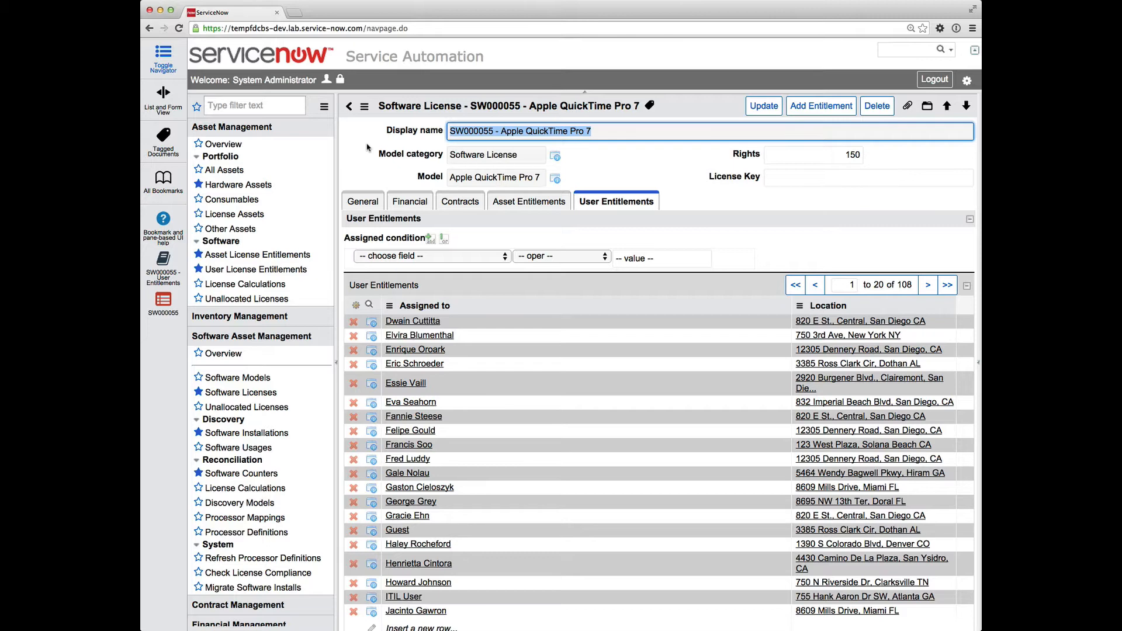
key(super+Tab)
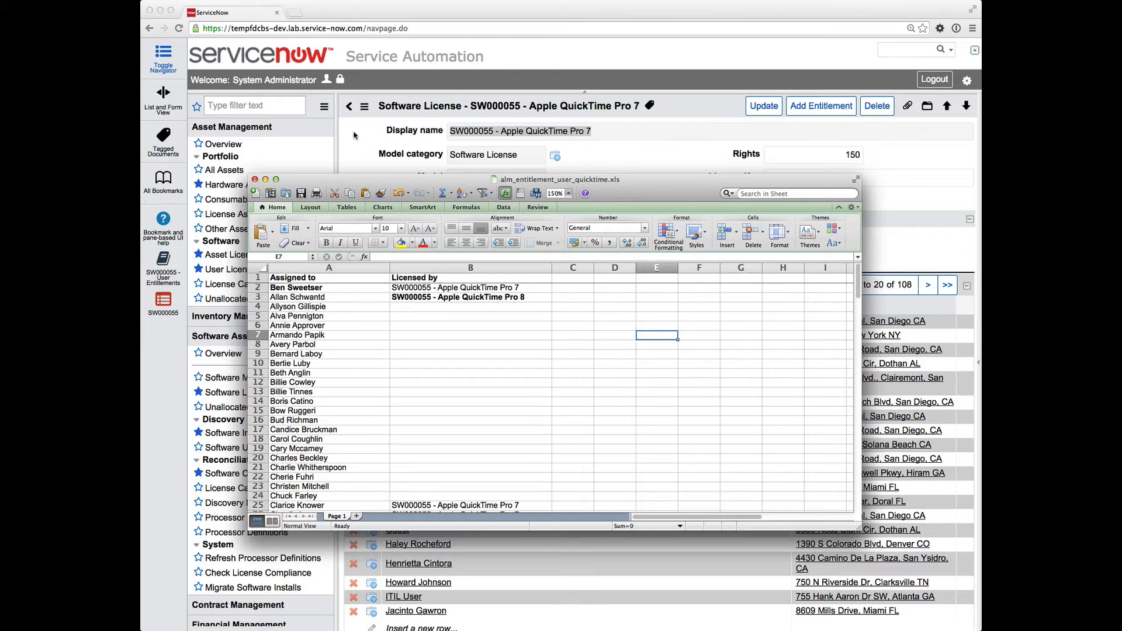
click(375, 139)
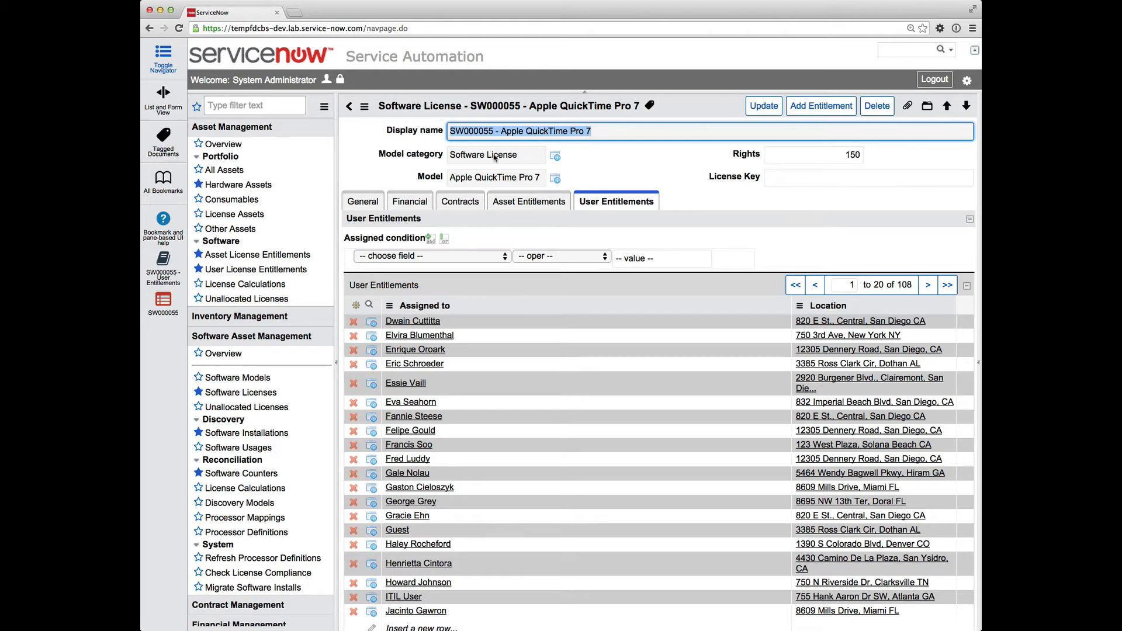
key(super+Tab)
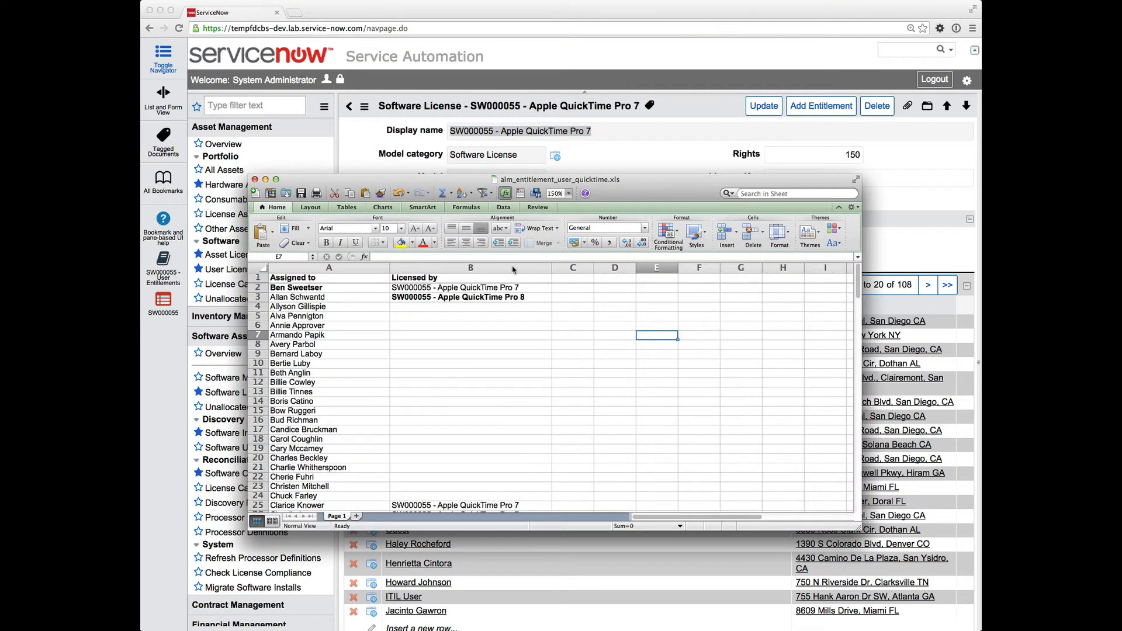
click(465, 308)
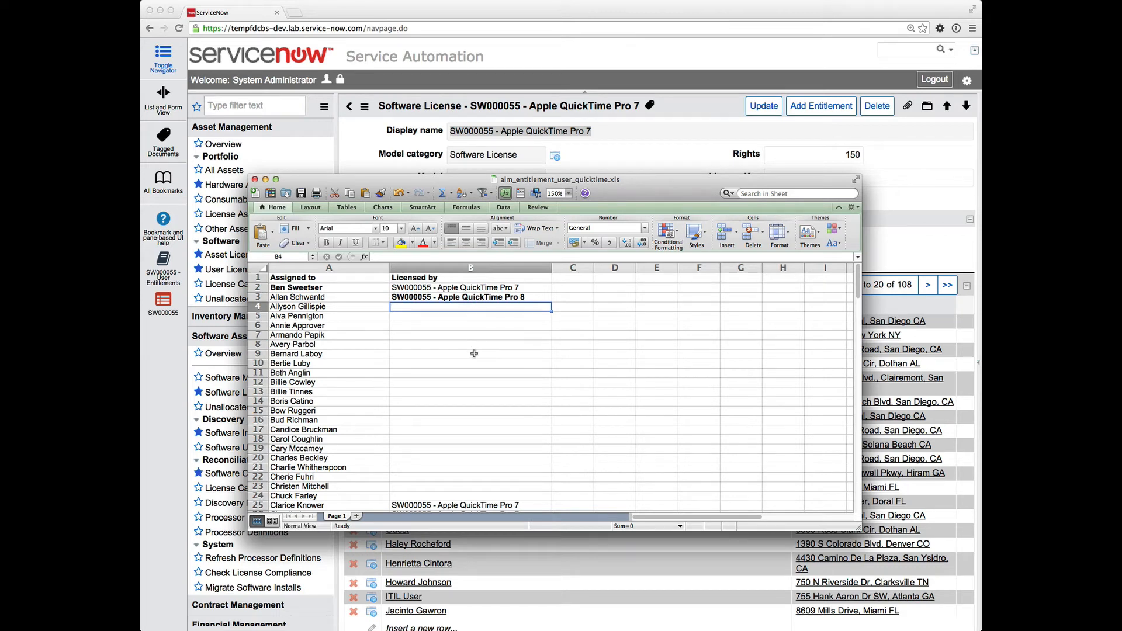
key(super+v)
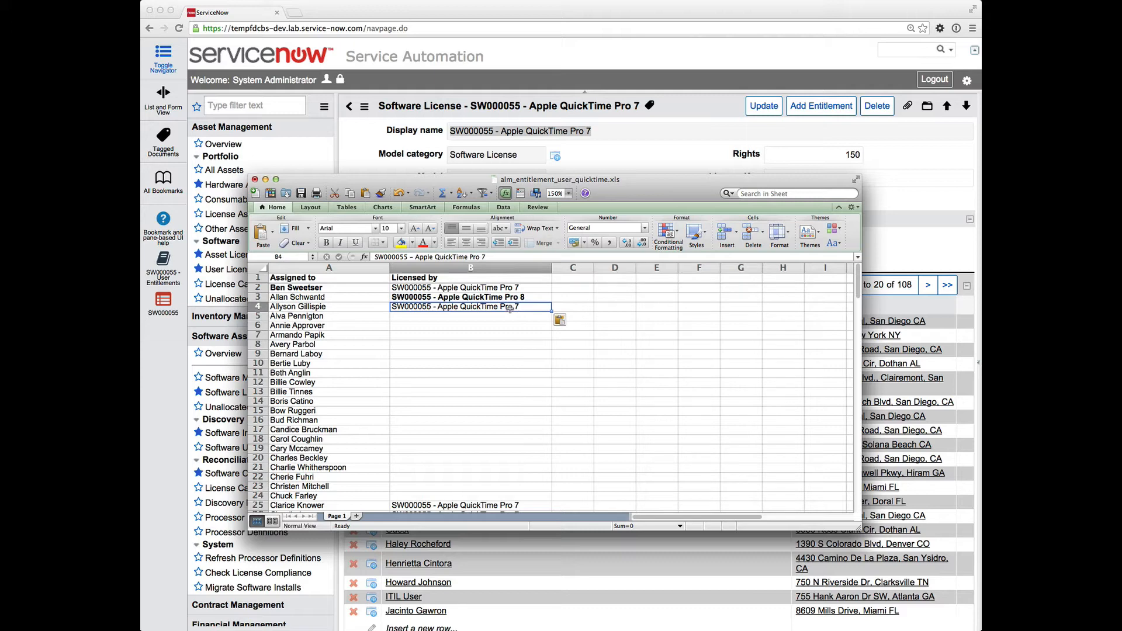
Copy the license name in B4 into the empty Licensed by cells B5 to B24.
key(super+c)
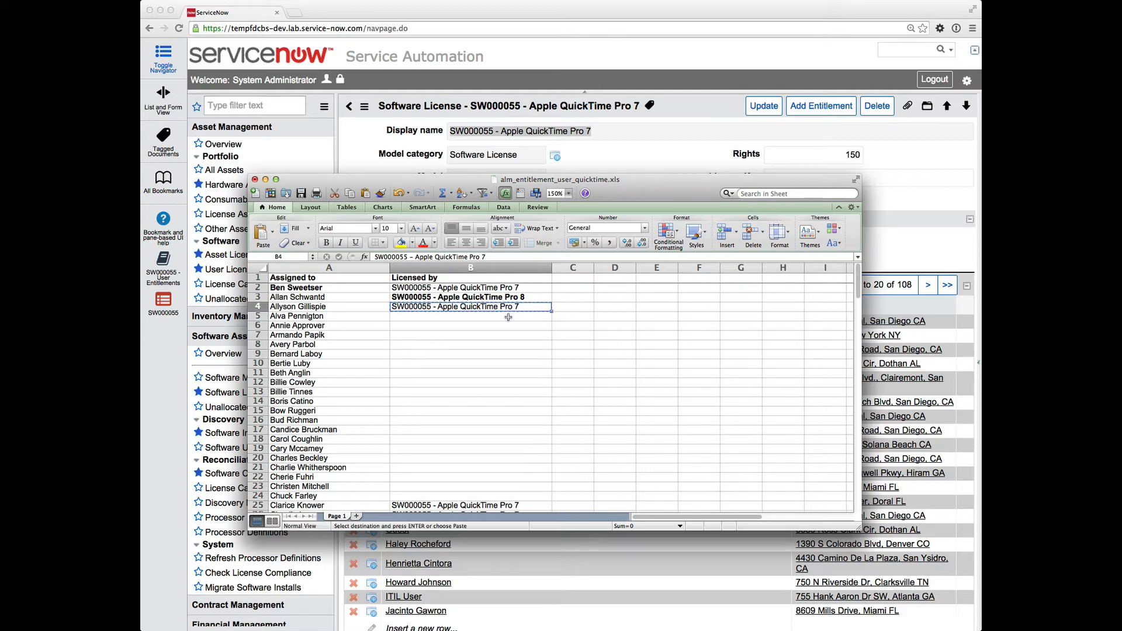
drag(508, 316, 519, 500)
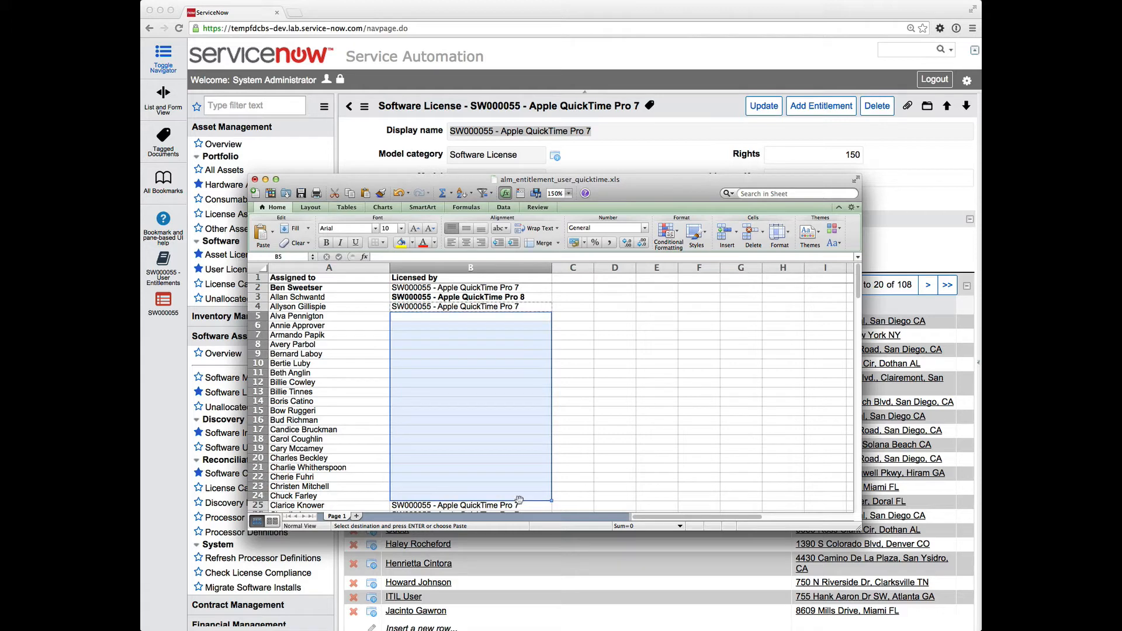
click(574, 379)
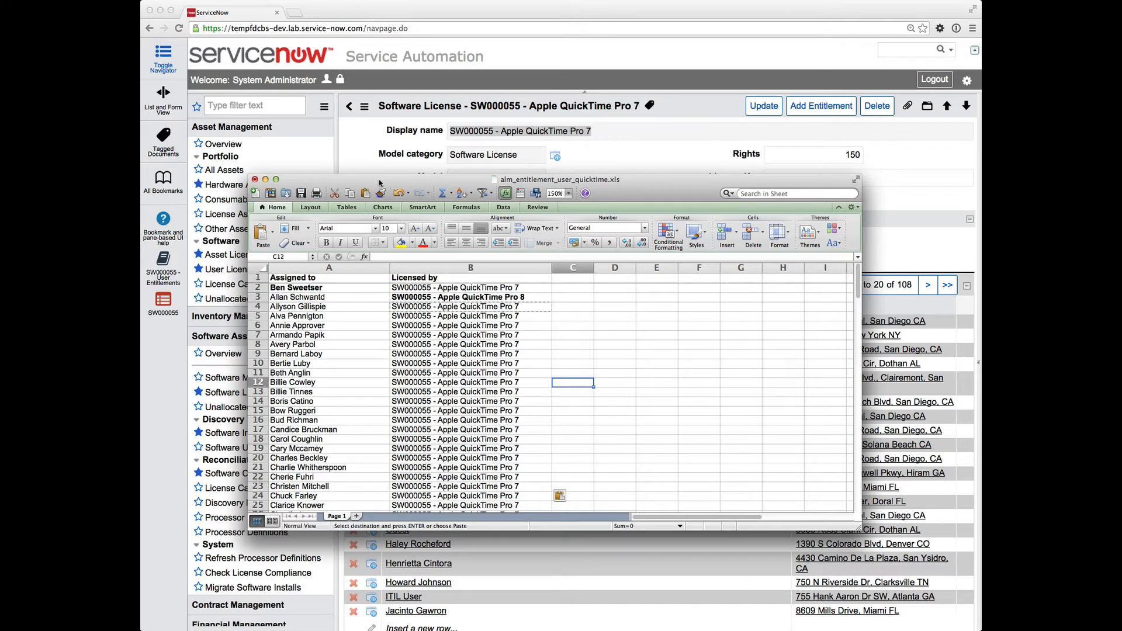
key(Escape)
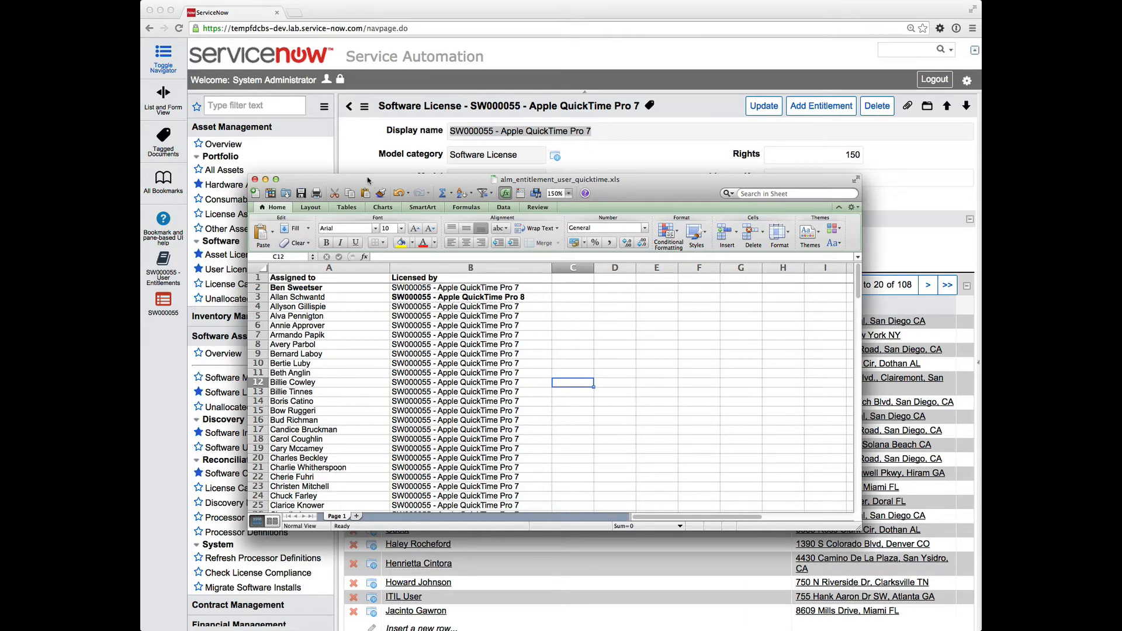
Switch back to ServiceNow and set up a data load into a new import set table labelled "User Entitlements".
click(338, 164)
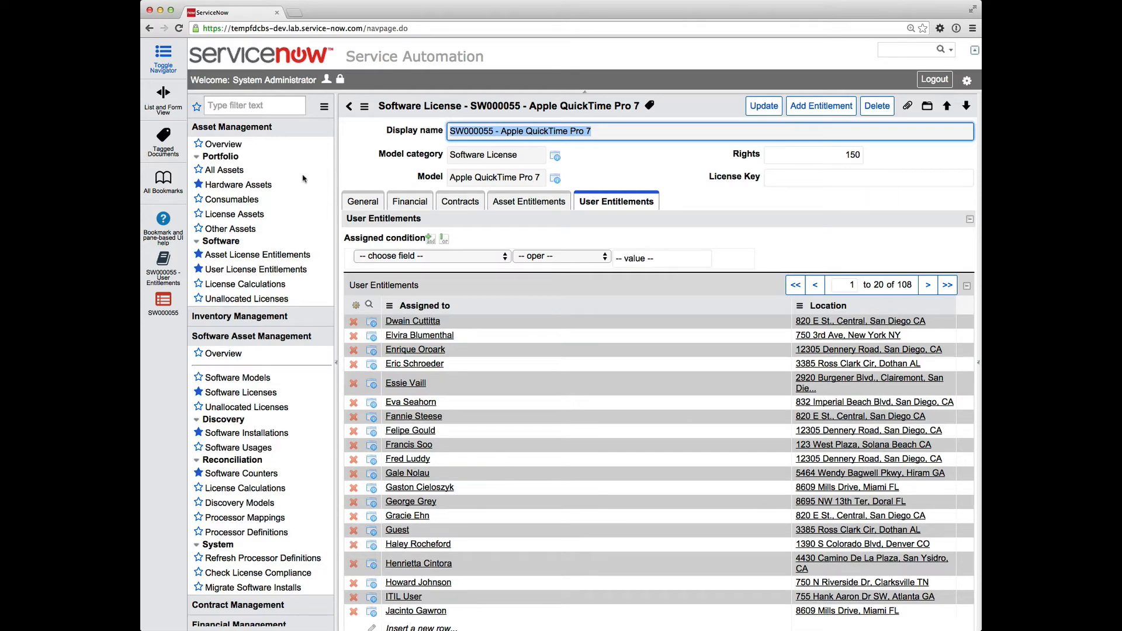
scroll(283, 264, down, 2)
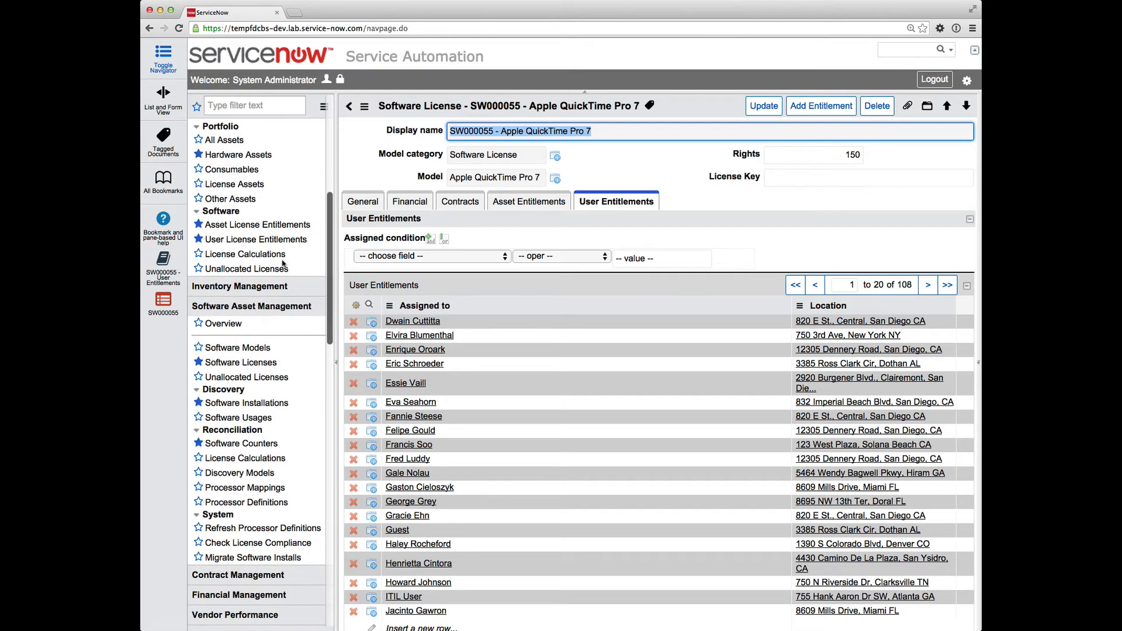
scroll(283, 264, down, 15)
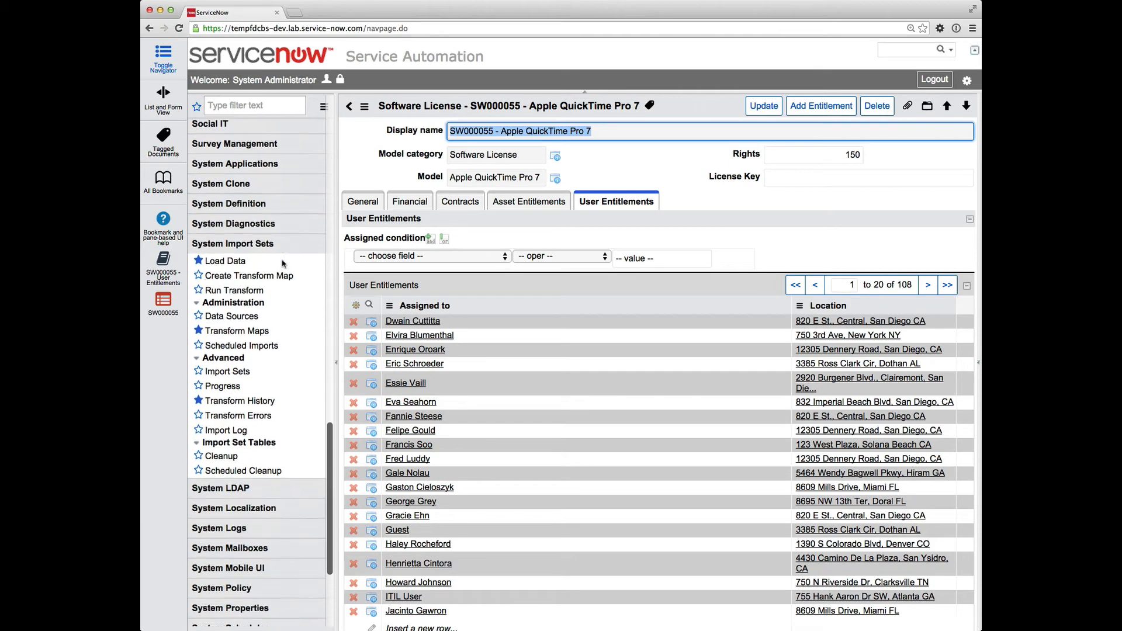
click(228, 256)
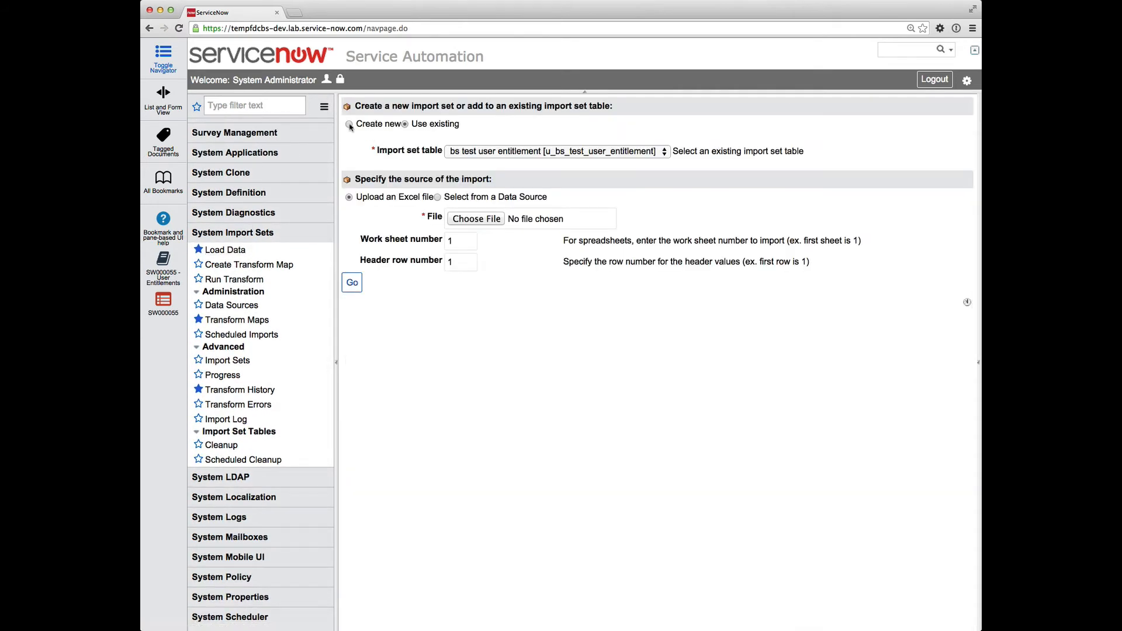
click(350, 124)
click(485, 154)
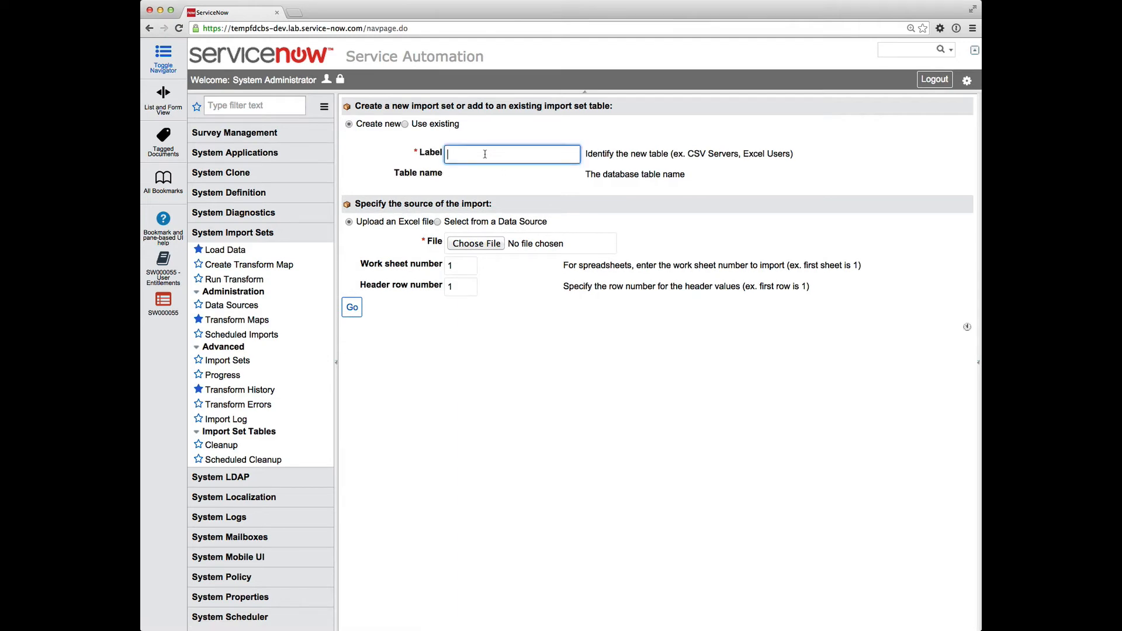
text(User Entitlements)
Choose alm_entitlement_user_quicktime.xls from the Entitlement folder as the import source and run the data load.
click(469, 244)
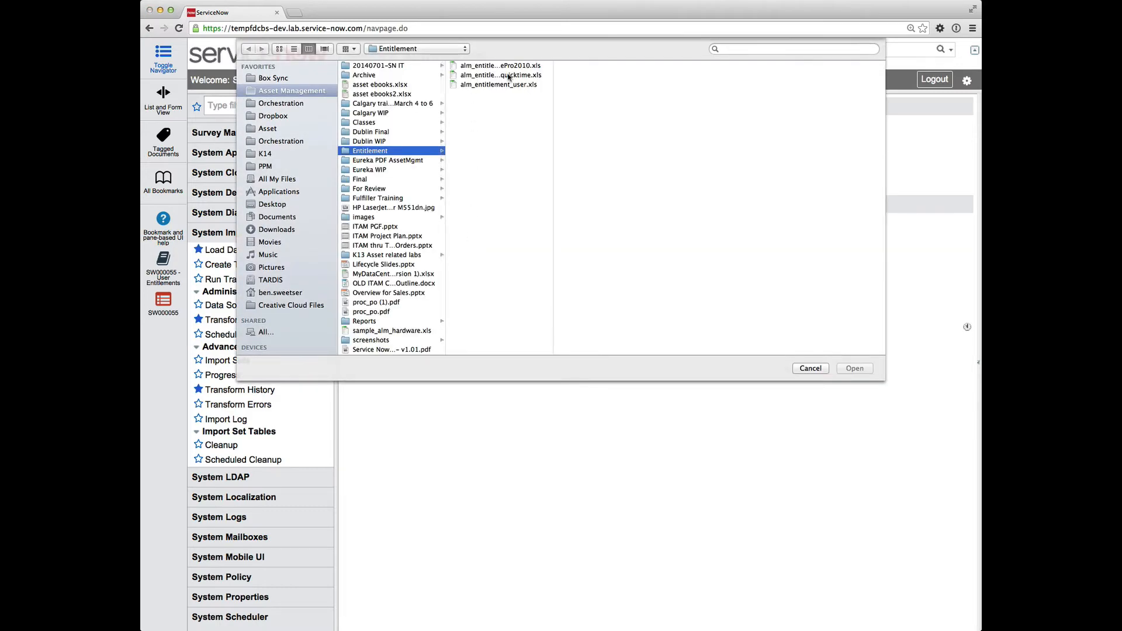
double_click(507, 75)
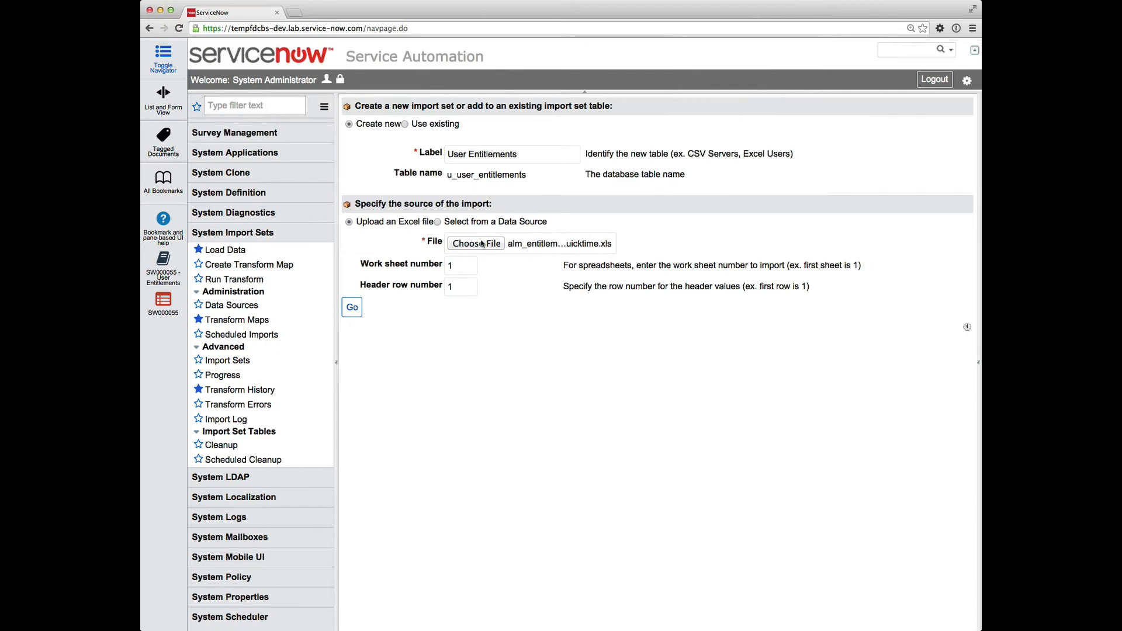
click(354, 309)
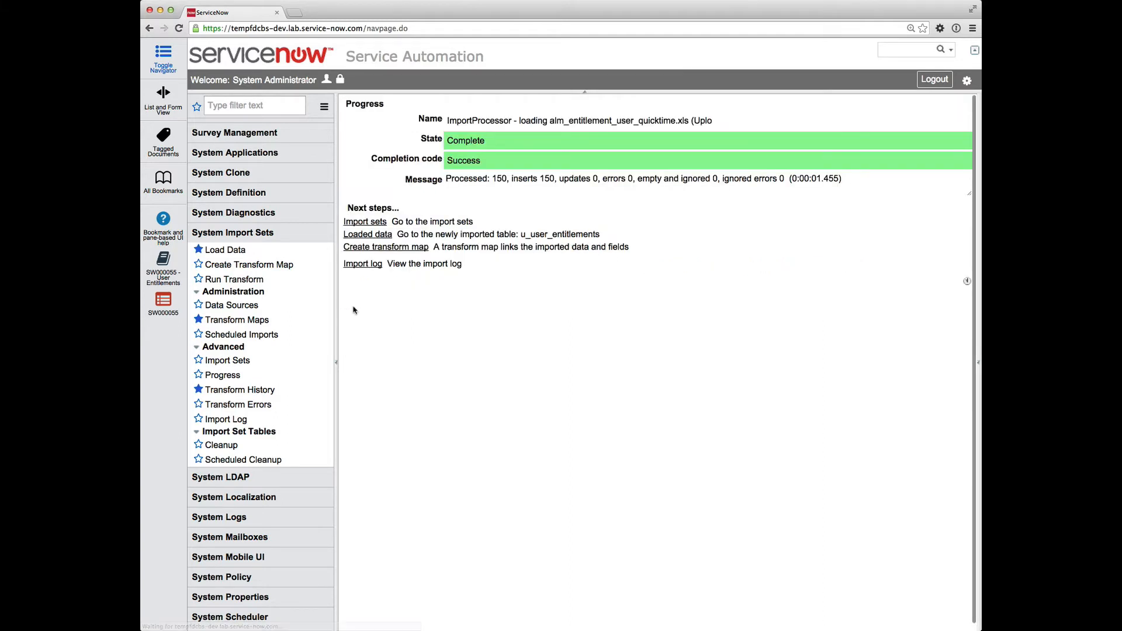
Create a transform map named "User Entitlements Transform" from the loaded data, with User Entitlement [alm_entitlement_user] as the target table.
click(400, 247)
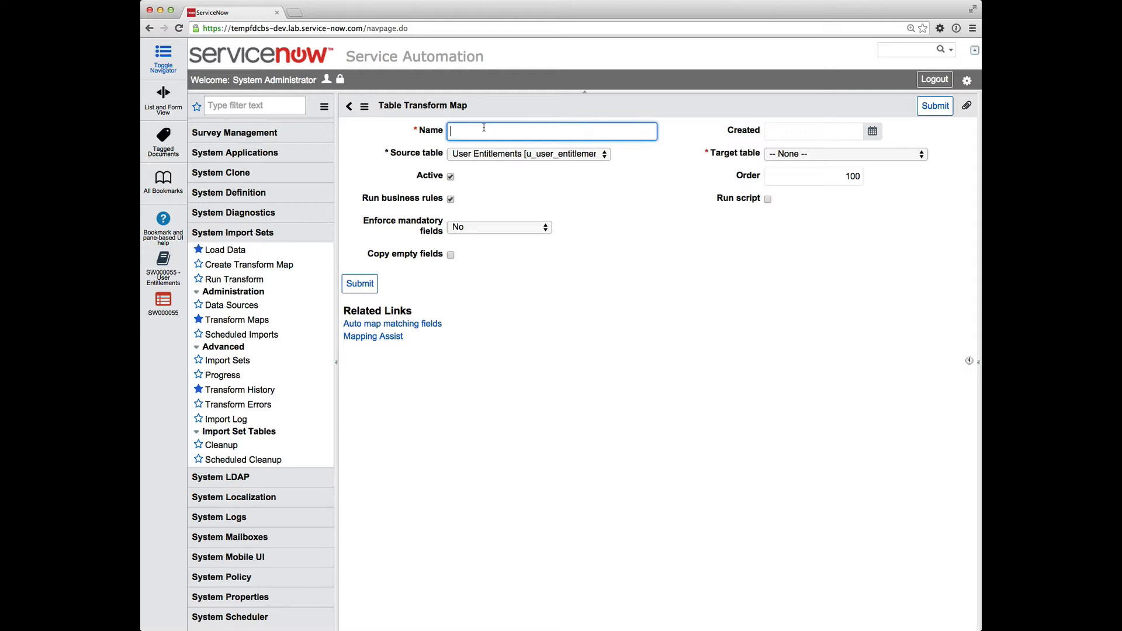
text(User Entitlements Transform)
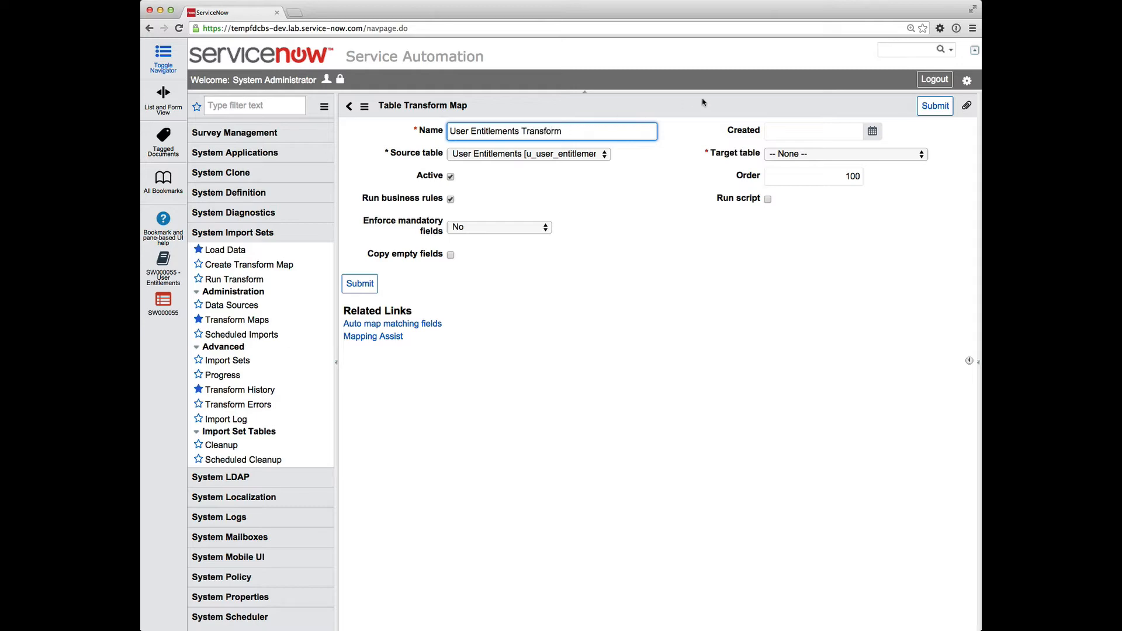
click(811, 155)
text(user)
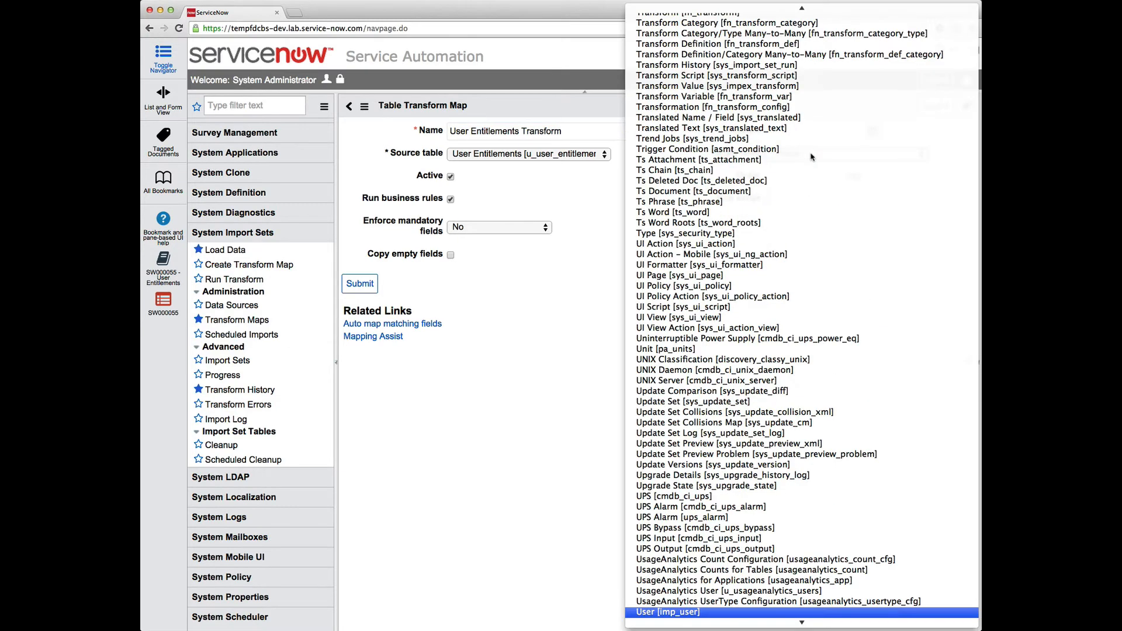
key(Down)
key(Down)
key(Down)
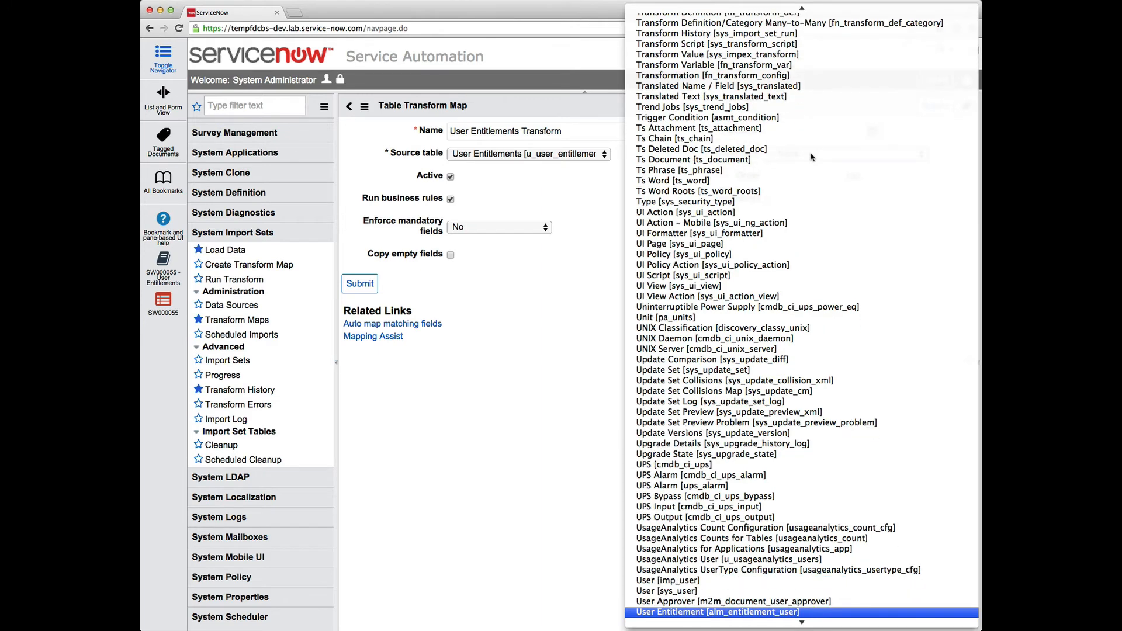
key(Return)
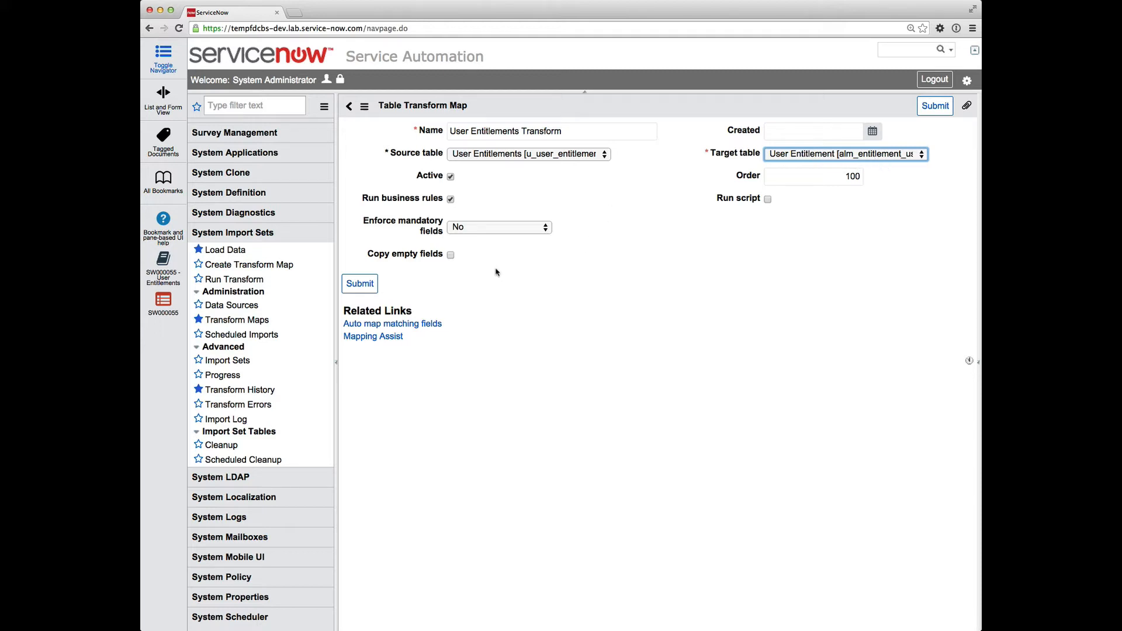
Auto-map the matching fields and set Coalesce to true on both the u_assigned_to and u_licensed_by field maps.
click(414, 324)
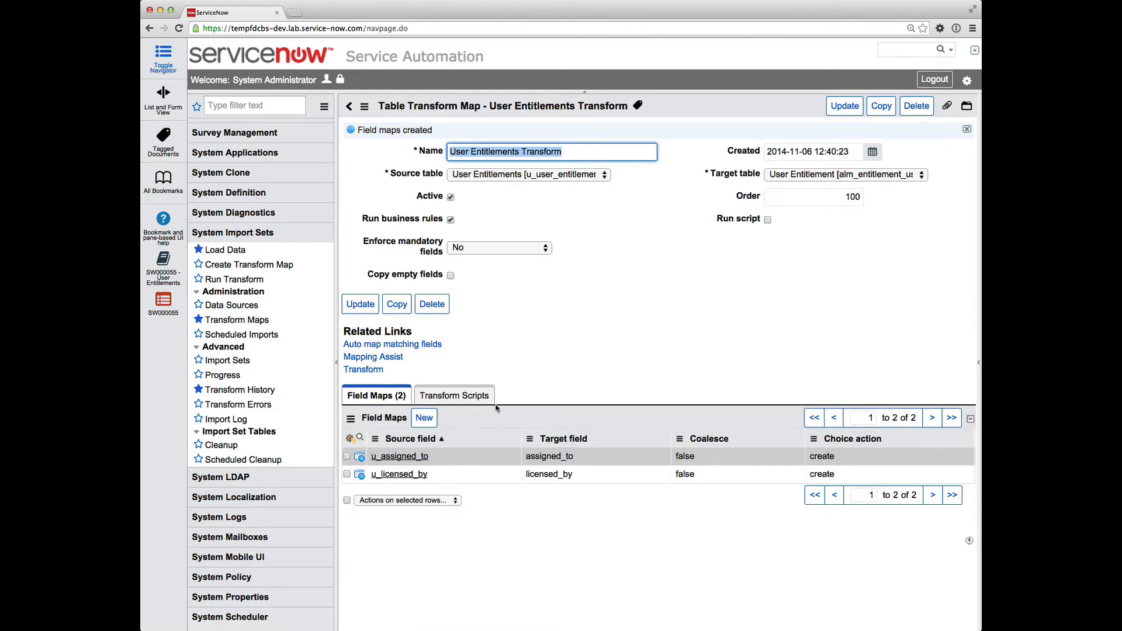
click(584, 372)
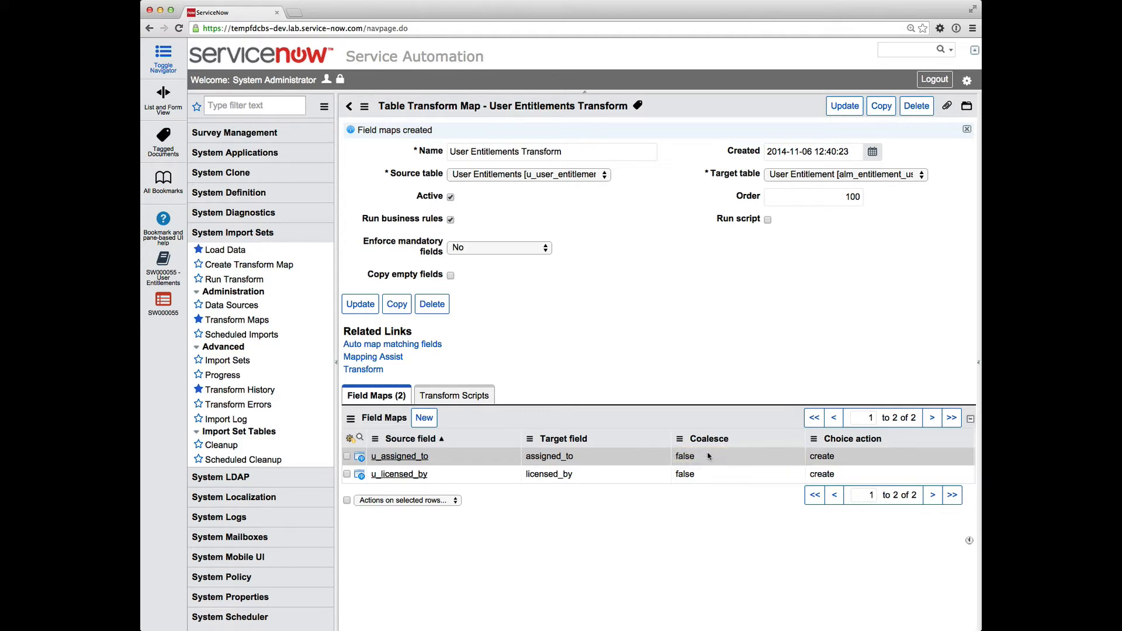
drag(707, 457, 707, 481)
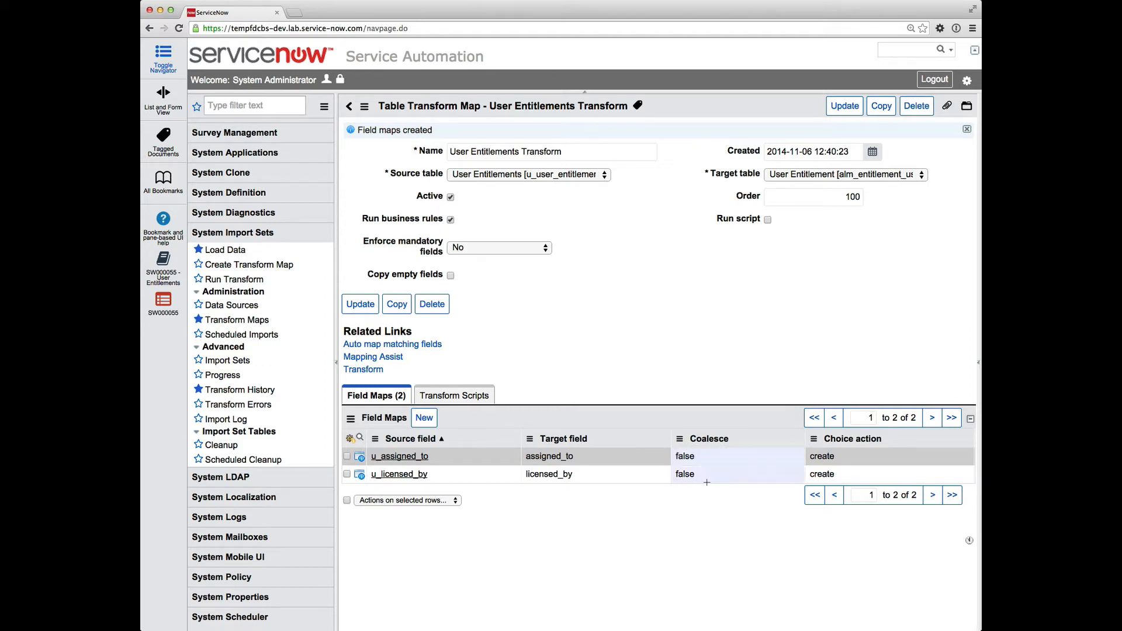
double_click(689, 457)
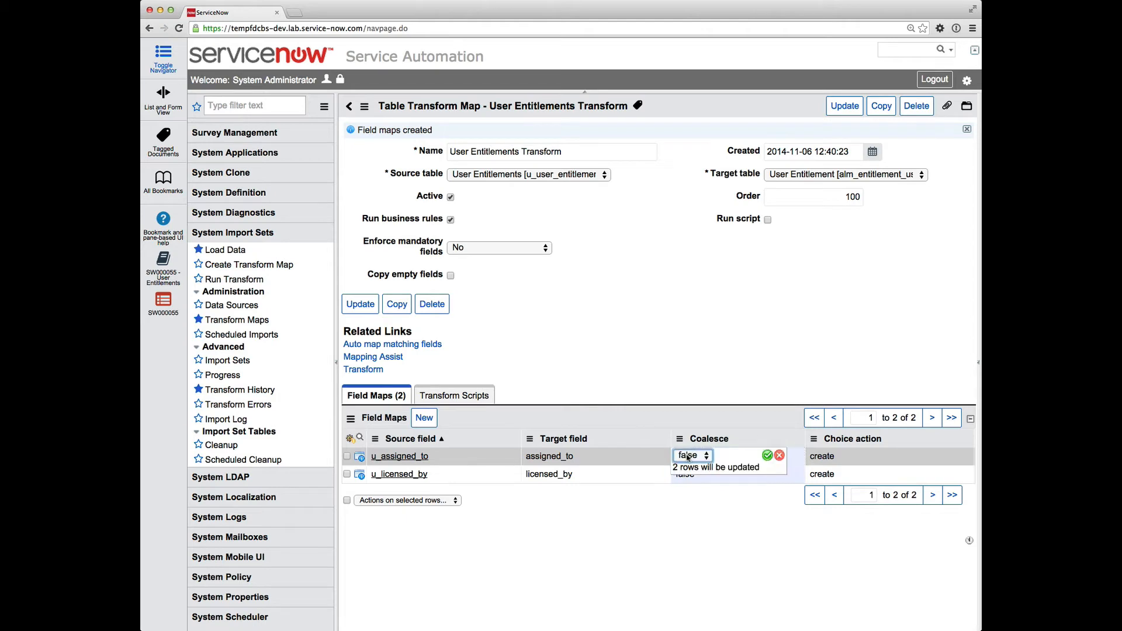
key(t)
key(Return)
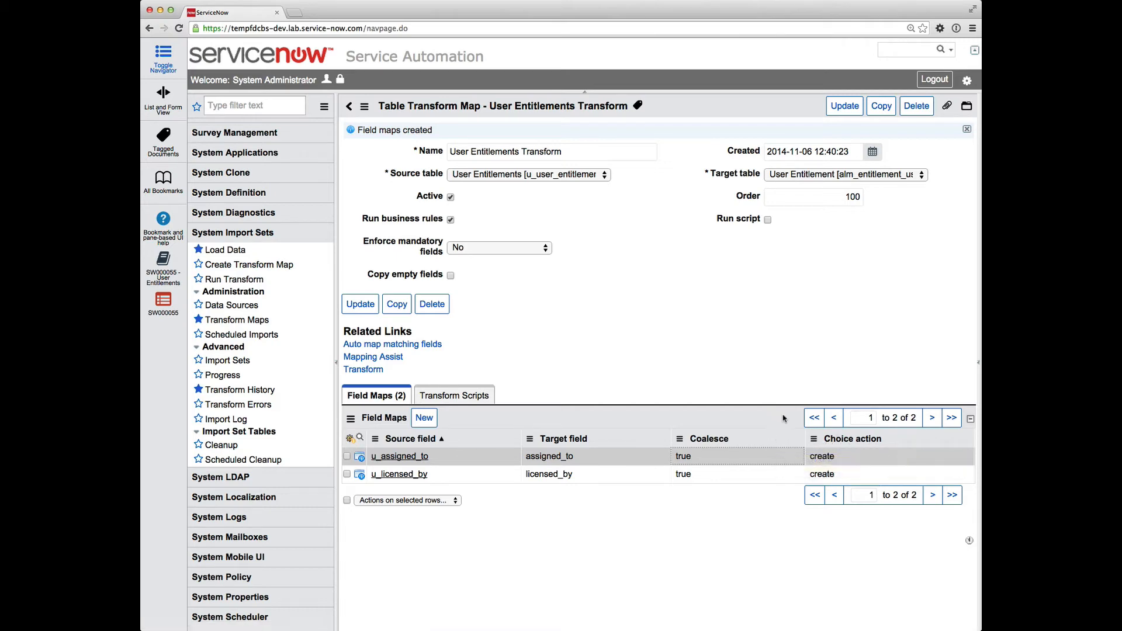
Set Choice action to reject on both field maps and save the transform map.
drag(829, 456, 828, 474)
double_click(826, 462)
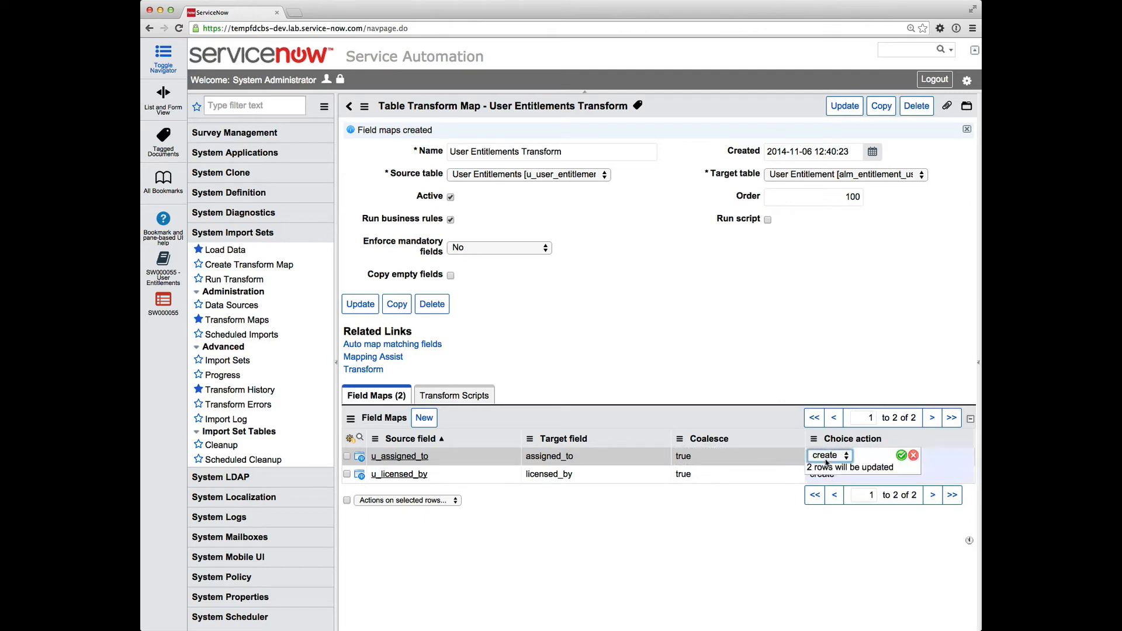
key(r)
key(Return)
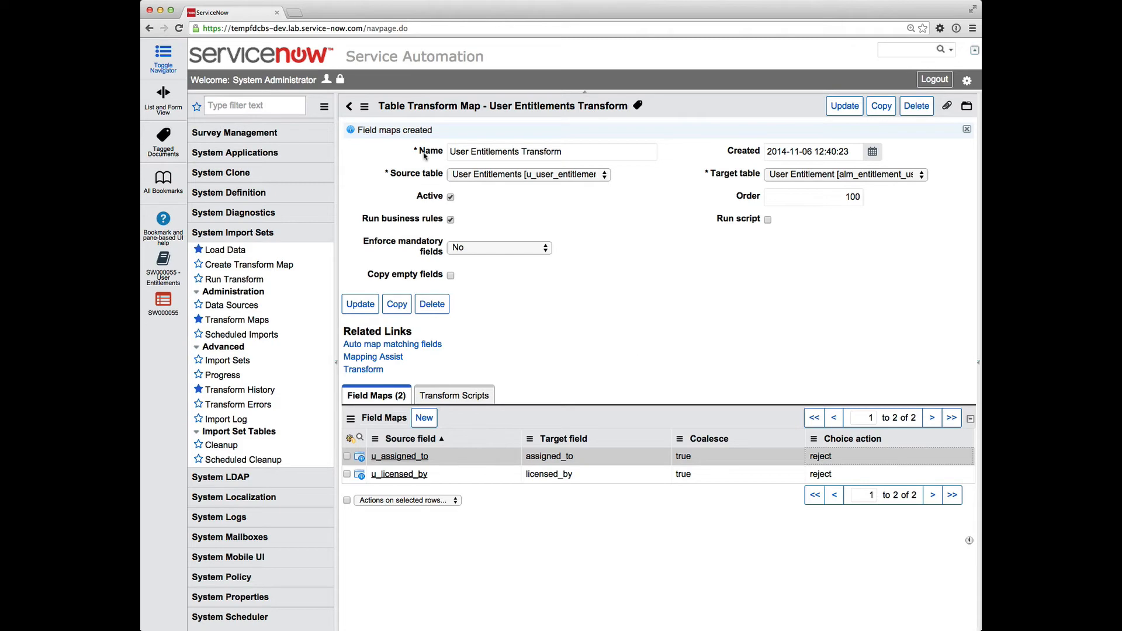
click(363, 108)
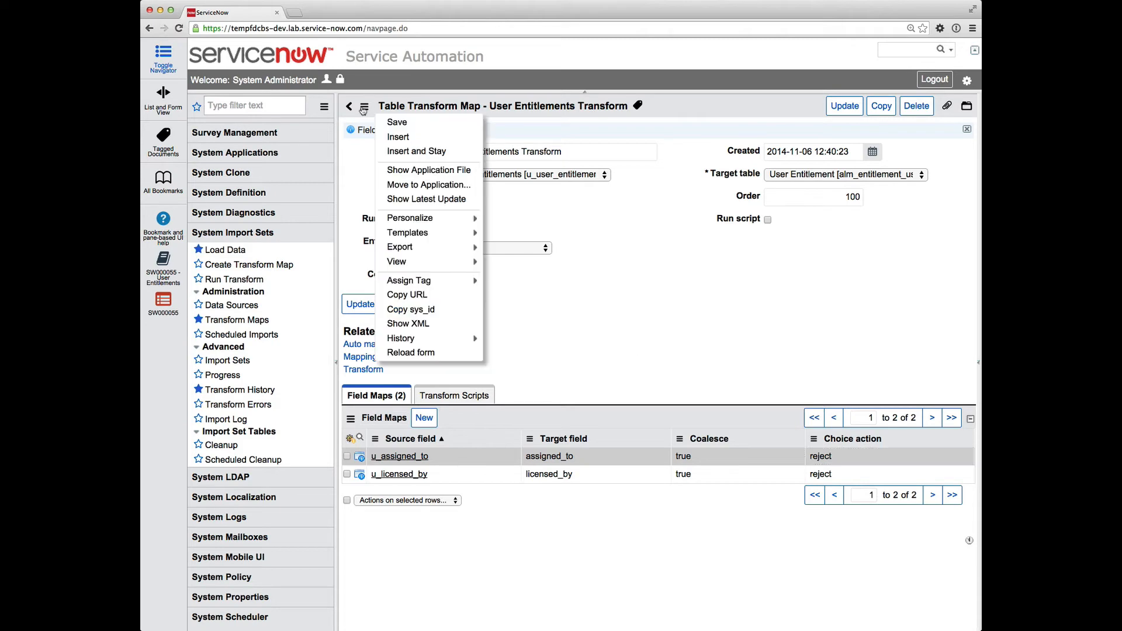
click(385, 122)
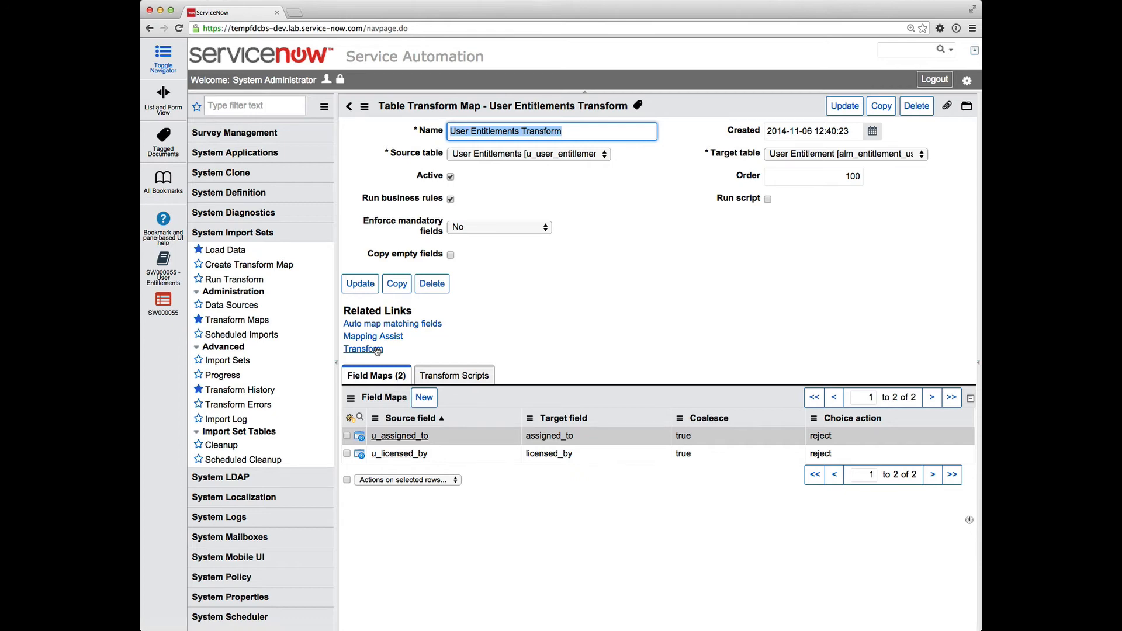
Open the bookmarked SW000055 license record, refresh it, and check its rights against its current user entitlements.
click(163, 308)
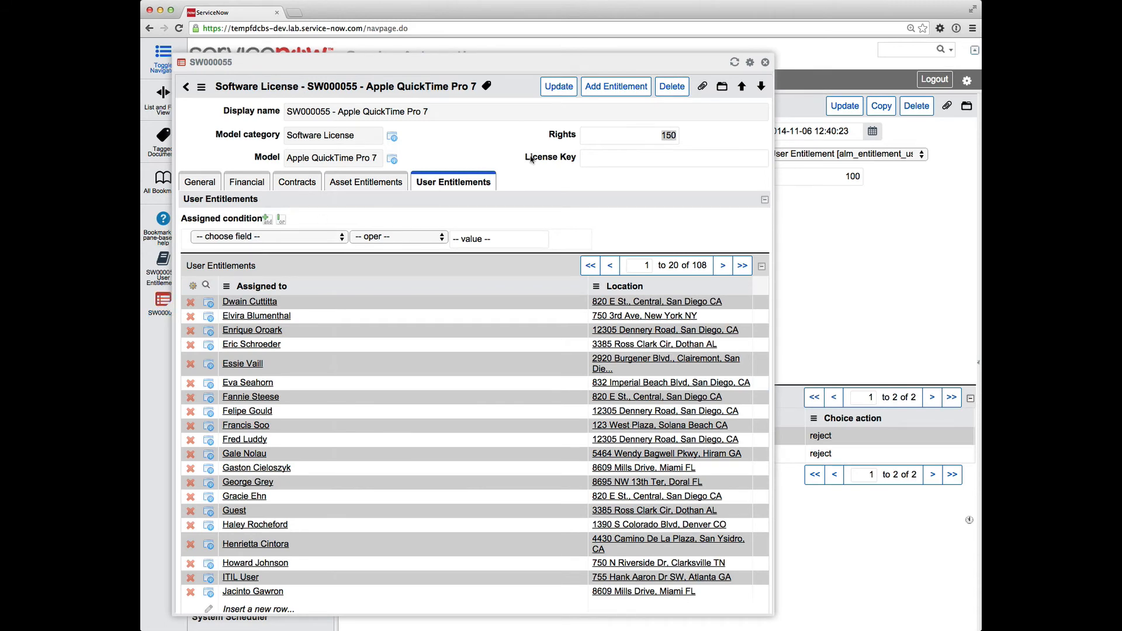
click(733, 66)
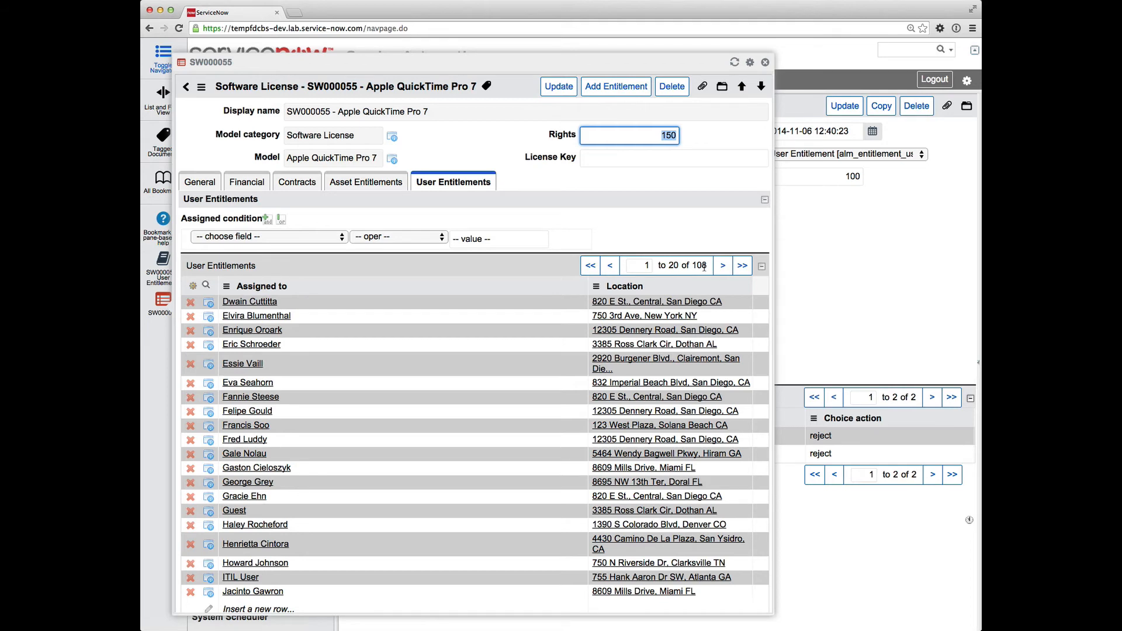
click(811, 299)
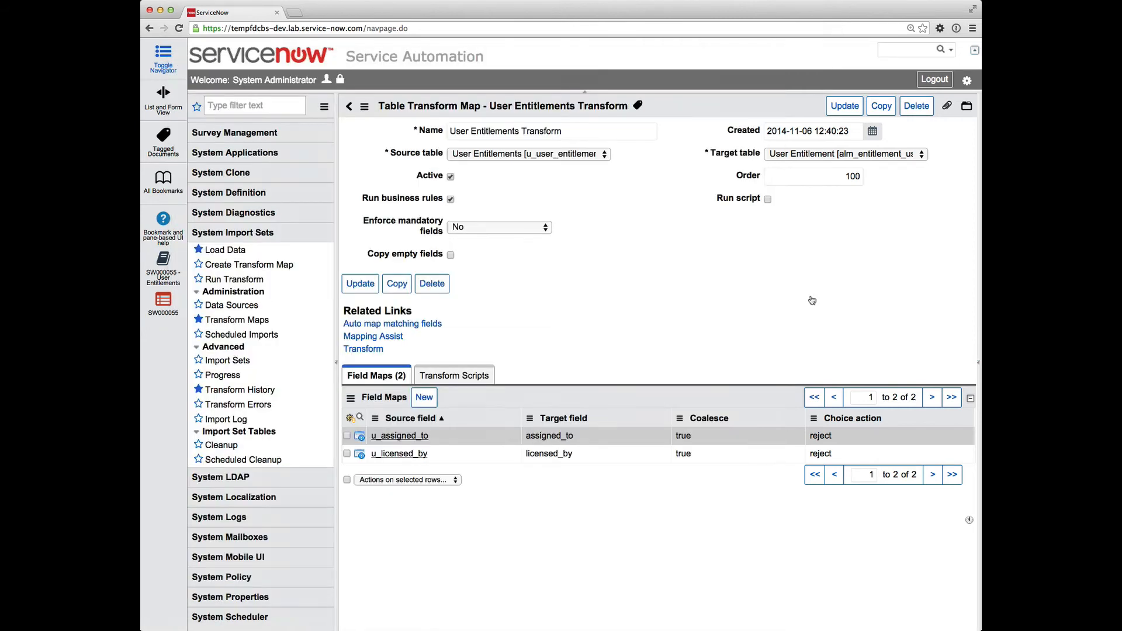
Switch to Excel and examine the bold entries in A2 and B3 and the remaining entitlement rows down to the last one.
key(super+Tab)
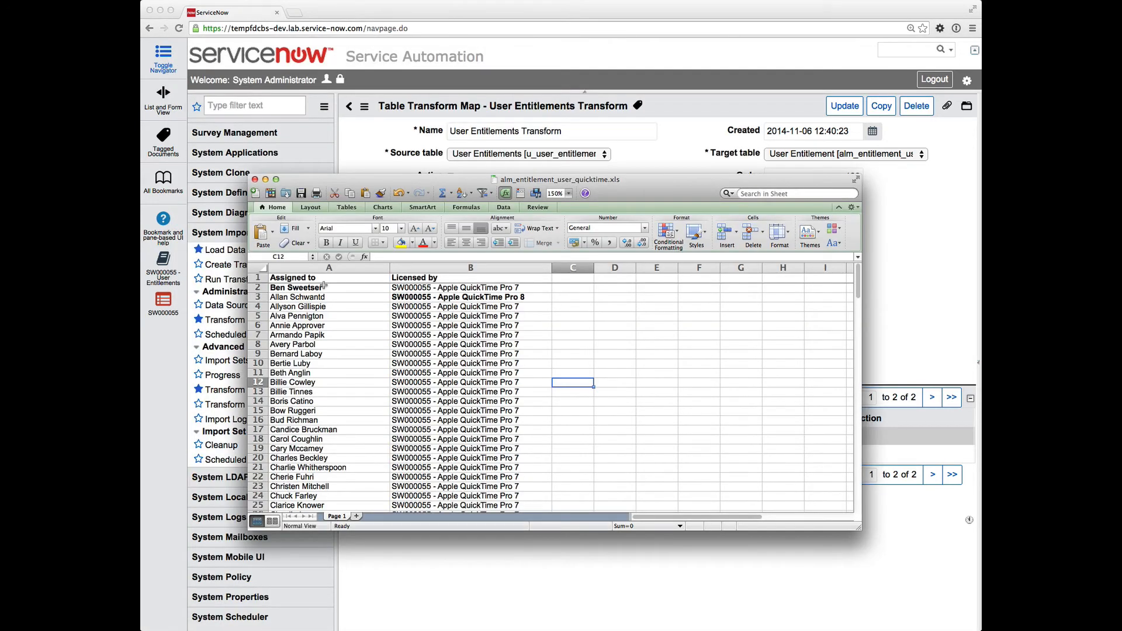
click(316, 286)
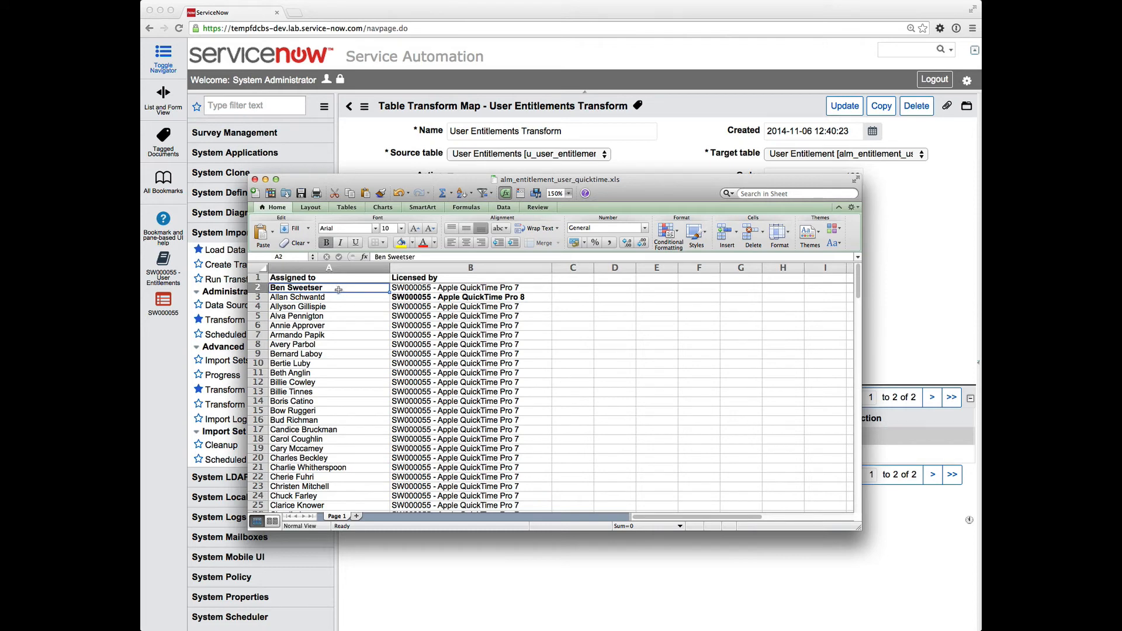
click(461, 297)
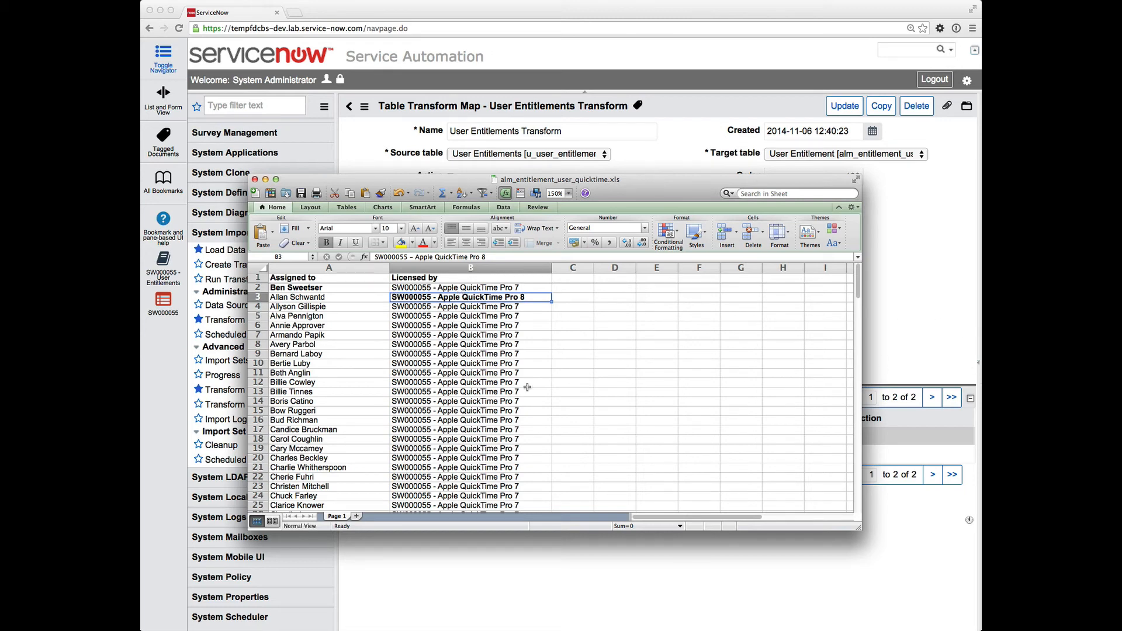
scroll(433, 398, down, 10)
scroll(433, 397, down, 20)
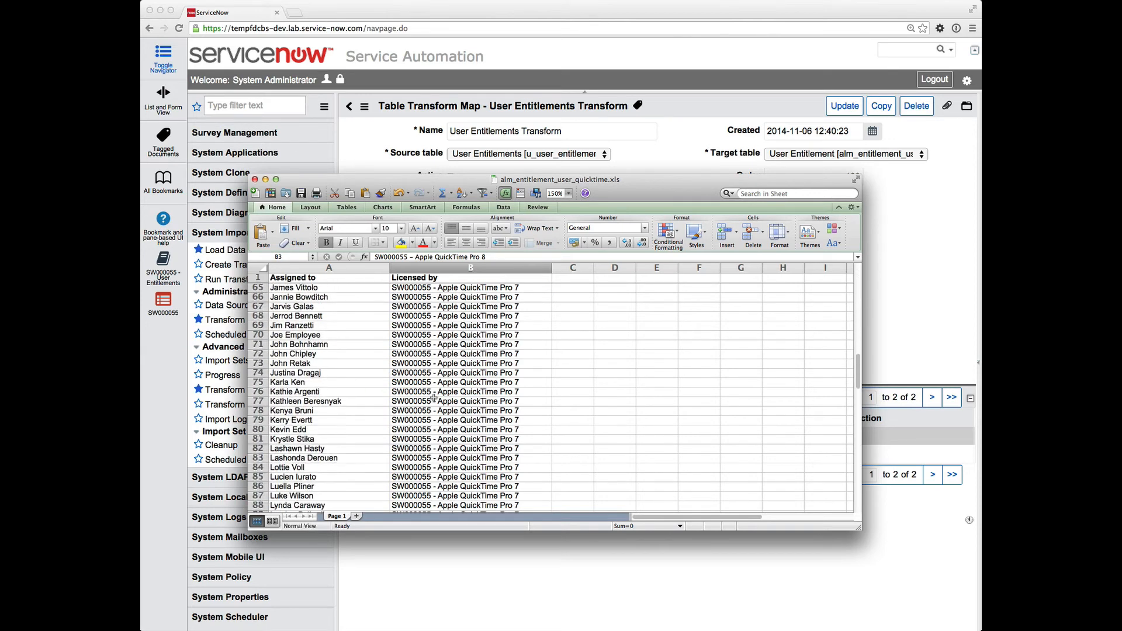
scroll(434, 397, up, 1)
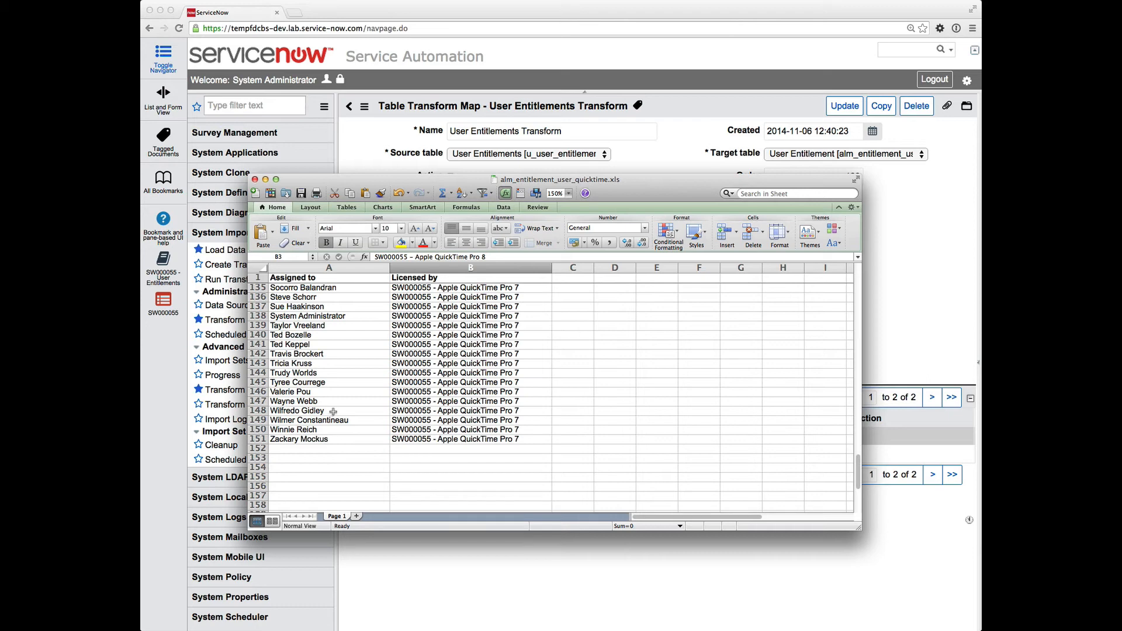
scroll(333, 411, up, 20)
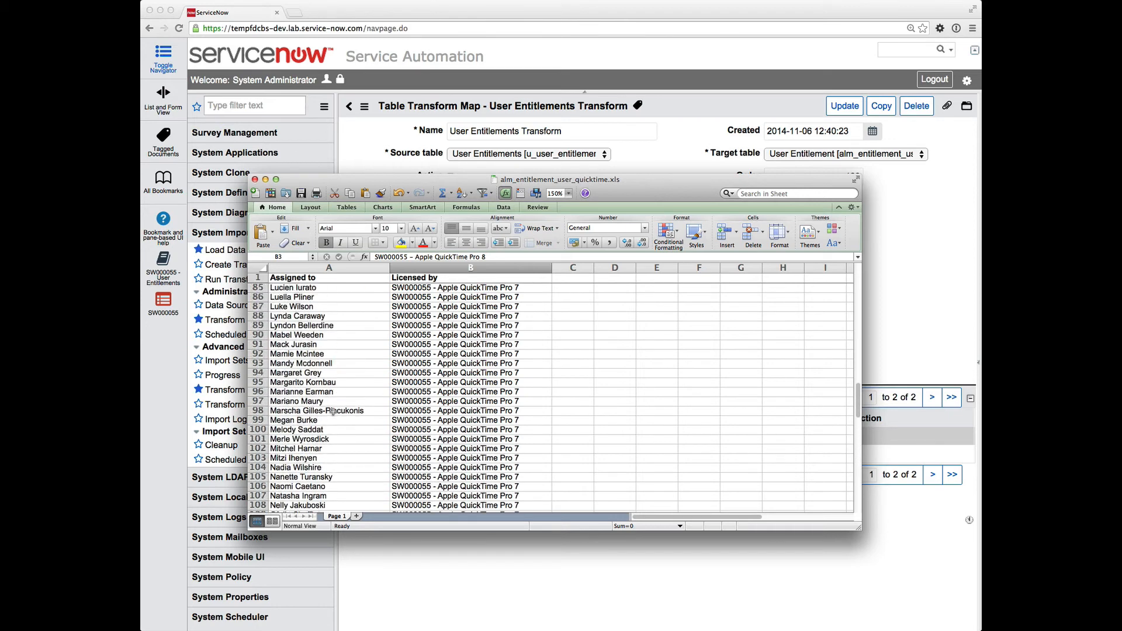
scroll(333, 411, up, 6)
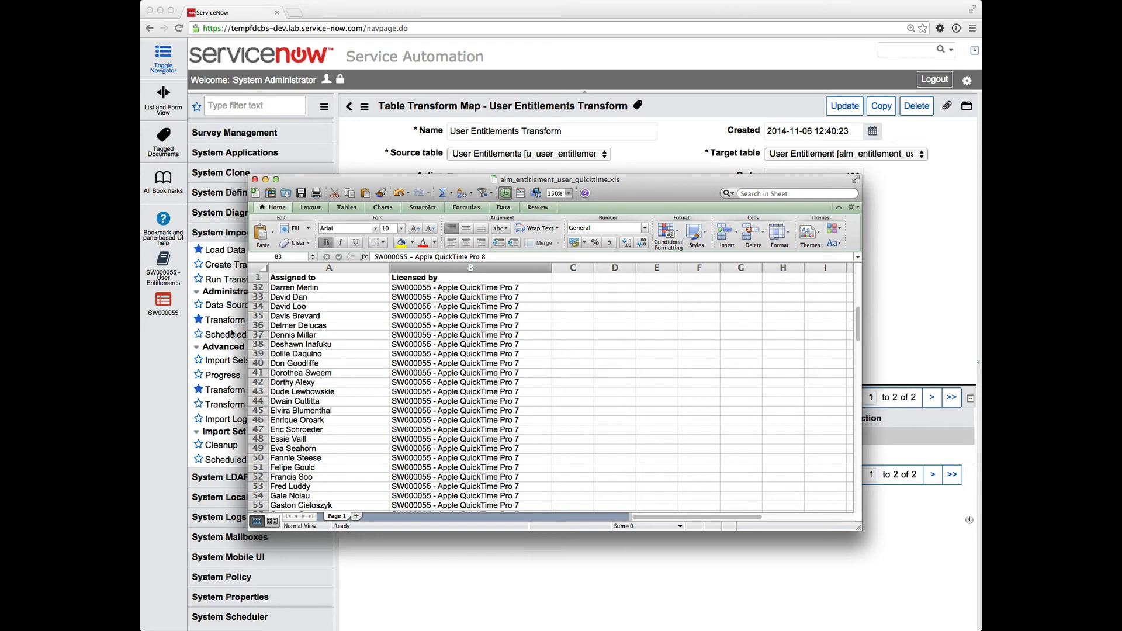
Compare the first user entitled on the SW000055 license record with the matching row in the Excel spreadsheet.
click(158, 300)
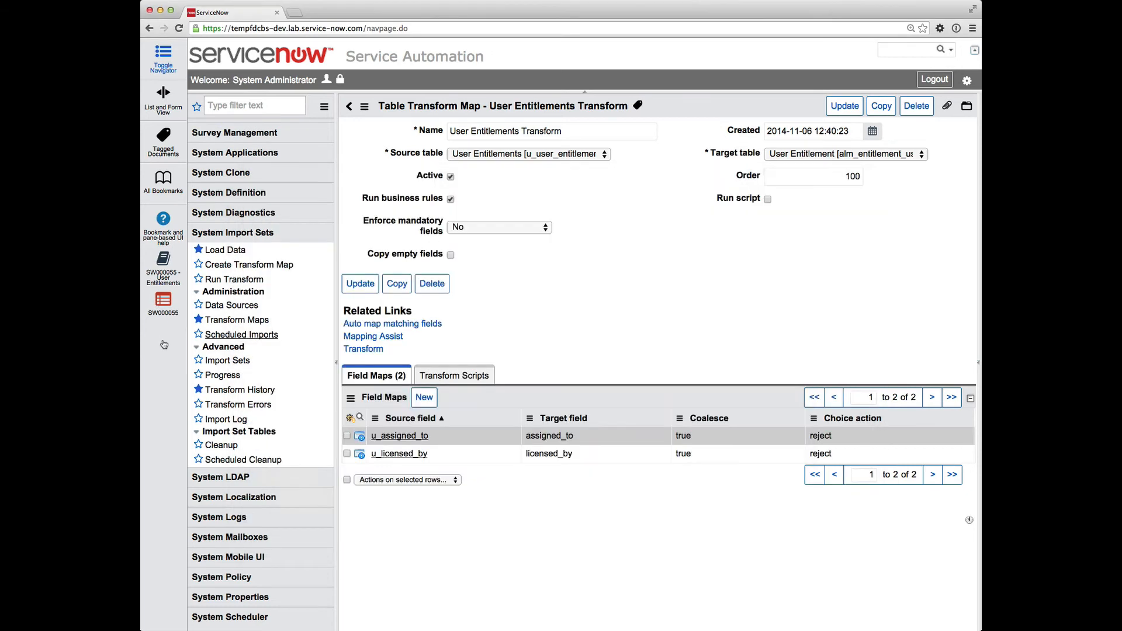
click(159, 301)
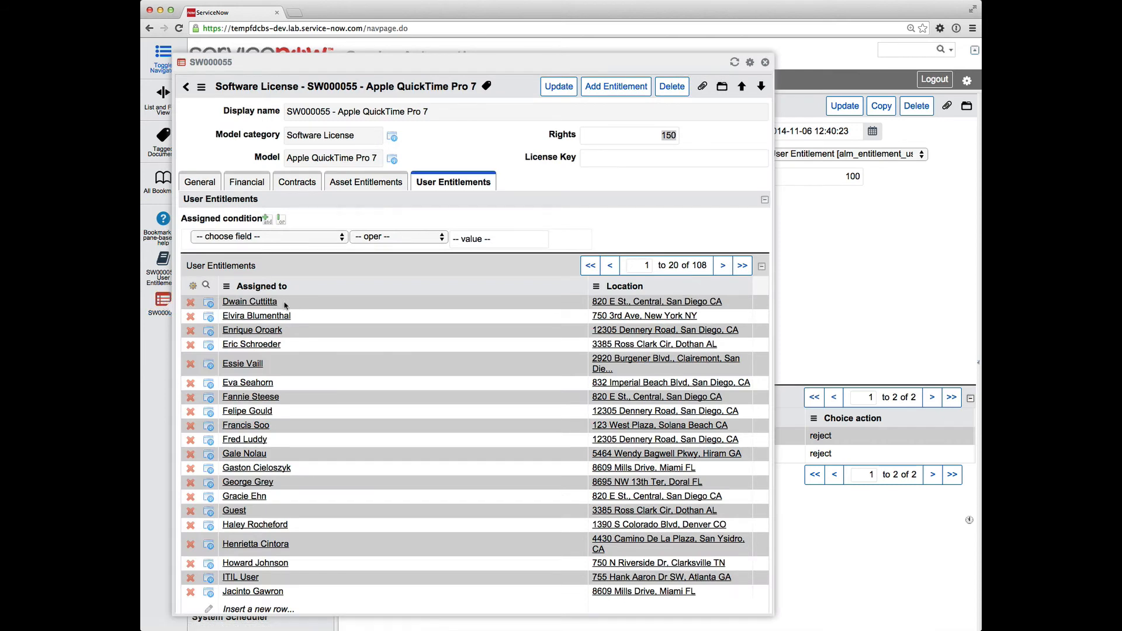
click(892, 289)
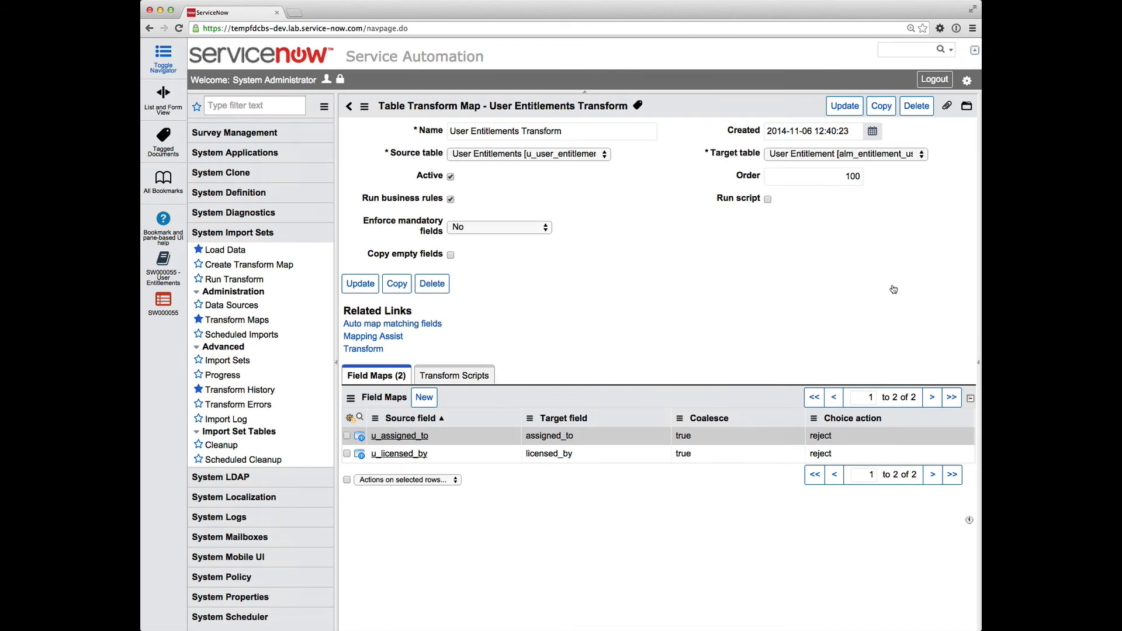
key(super+Tab)
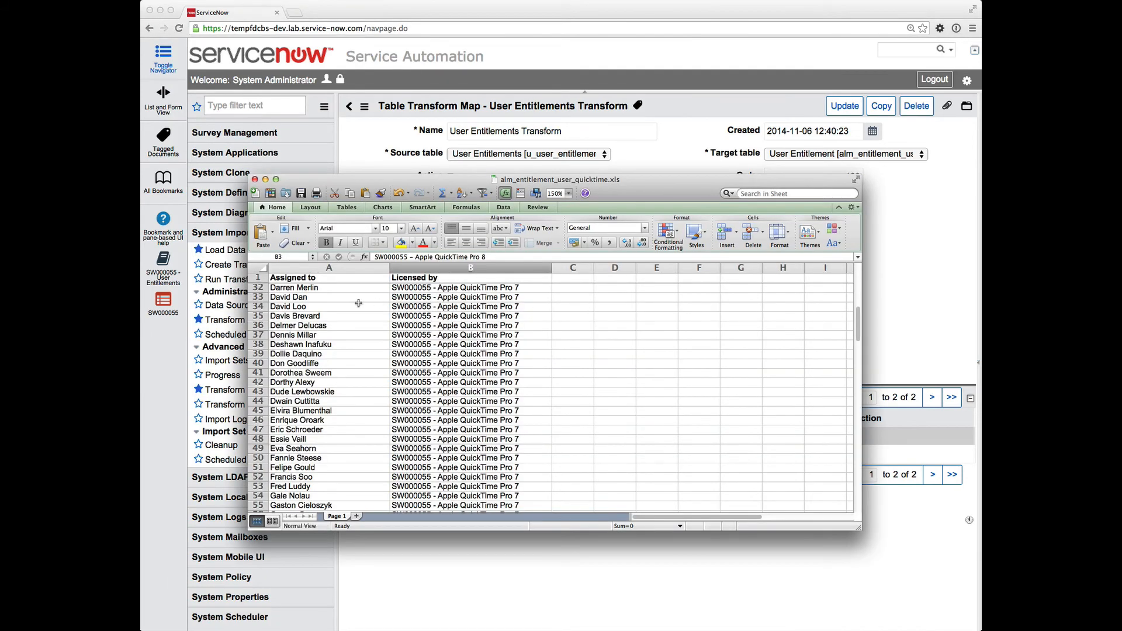
click(352, 402)
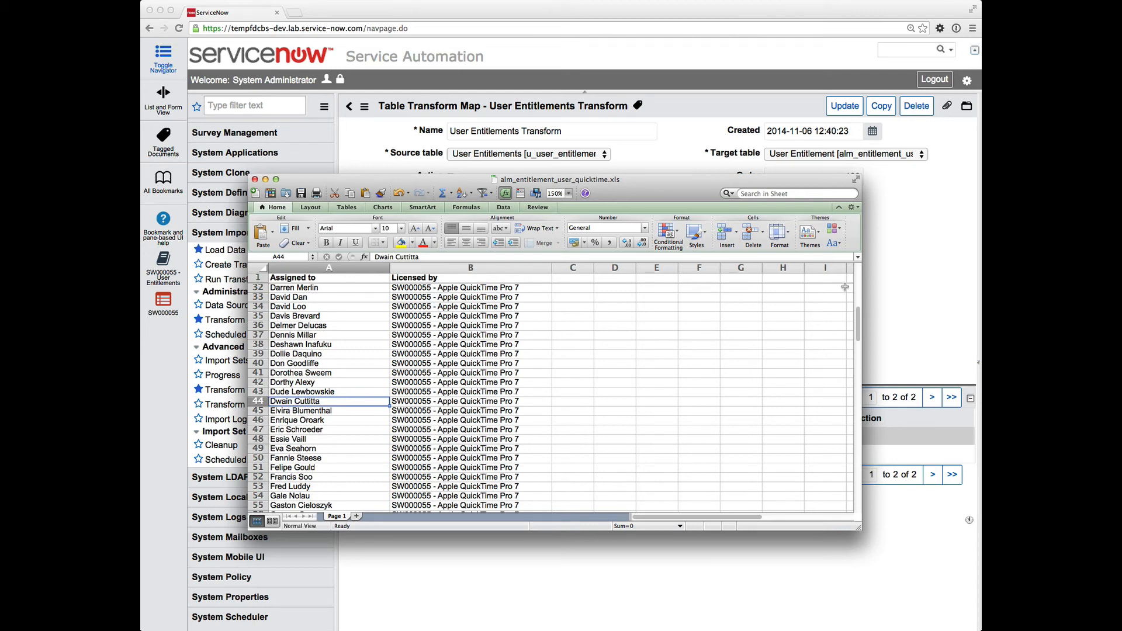
scroll(514, 411, up, 2)
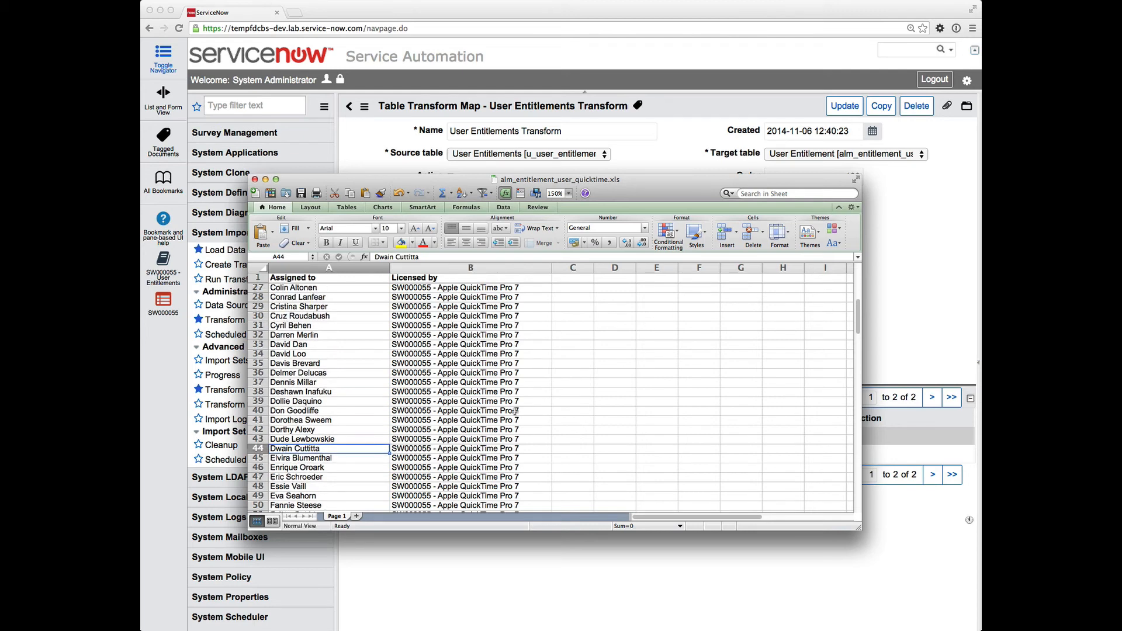
scroll(514, 411, up, 8)
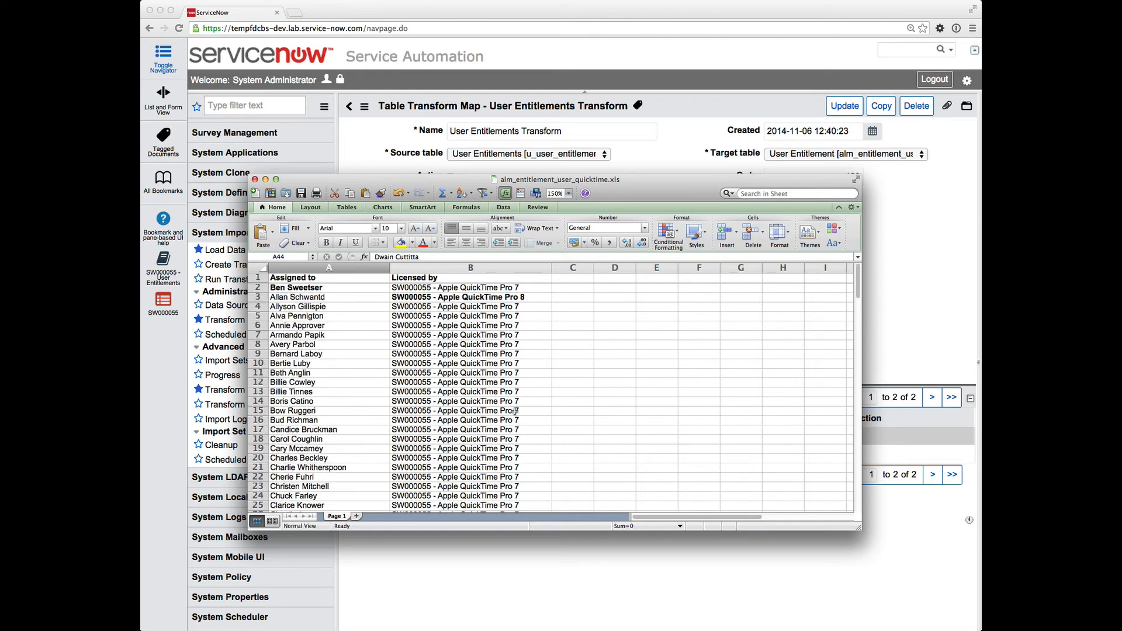
Switch back to ServiceNow and run the User Entitlements Transform on import set ISET0010003.
click(915, 305)
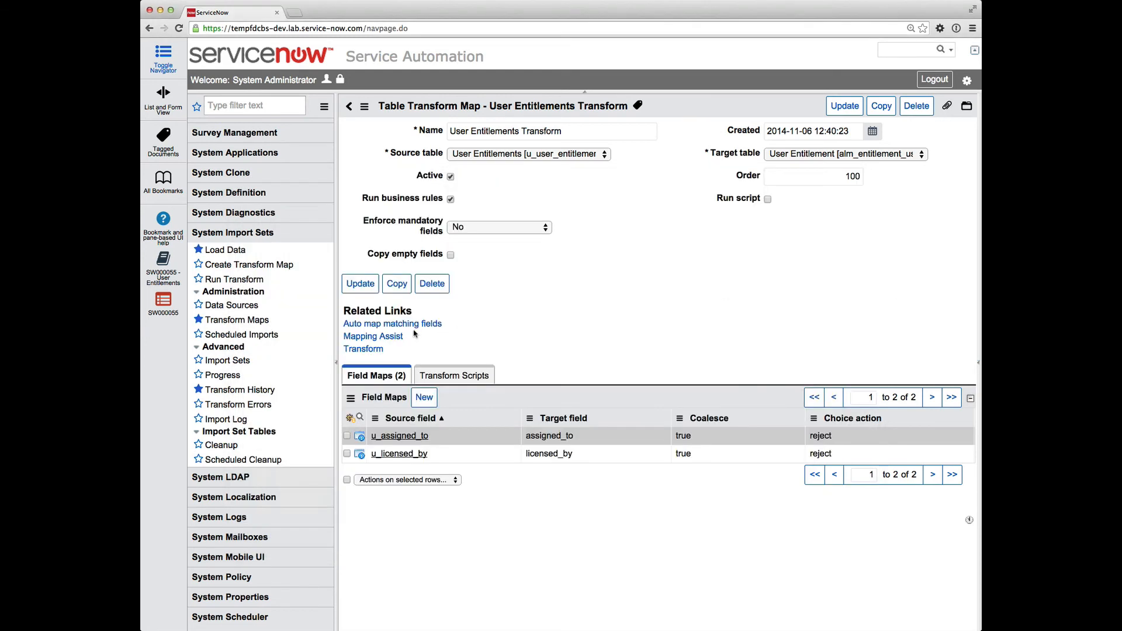
click(376, 349)
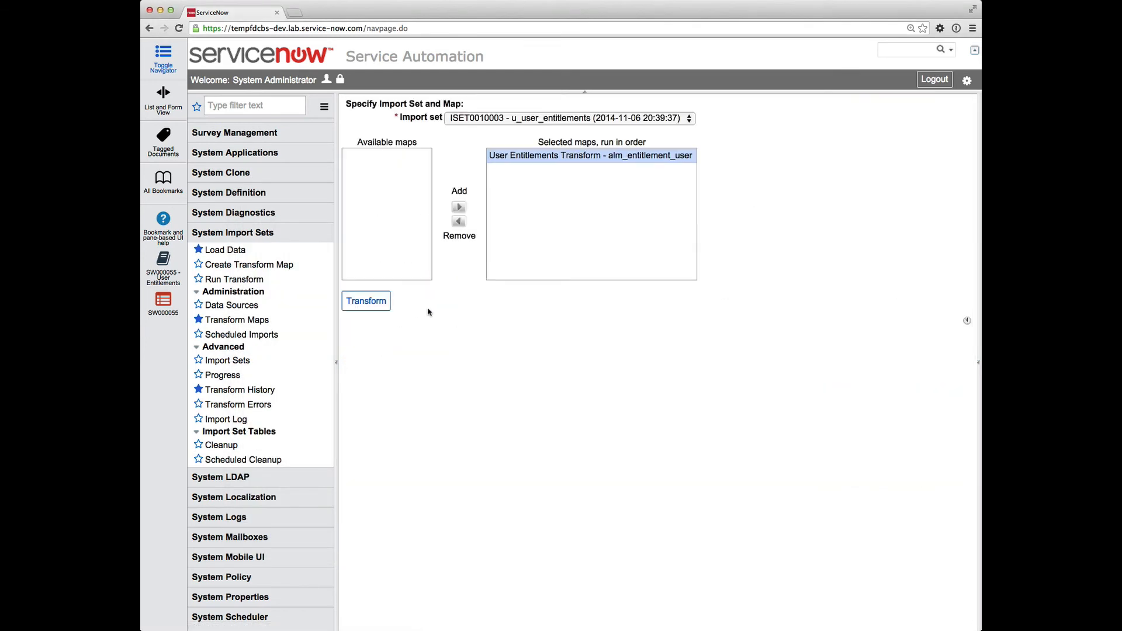
click(372, 299)
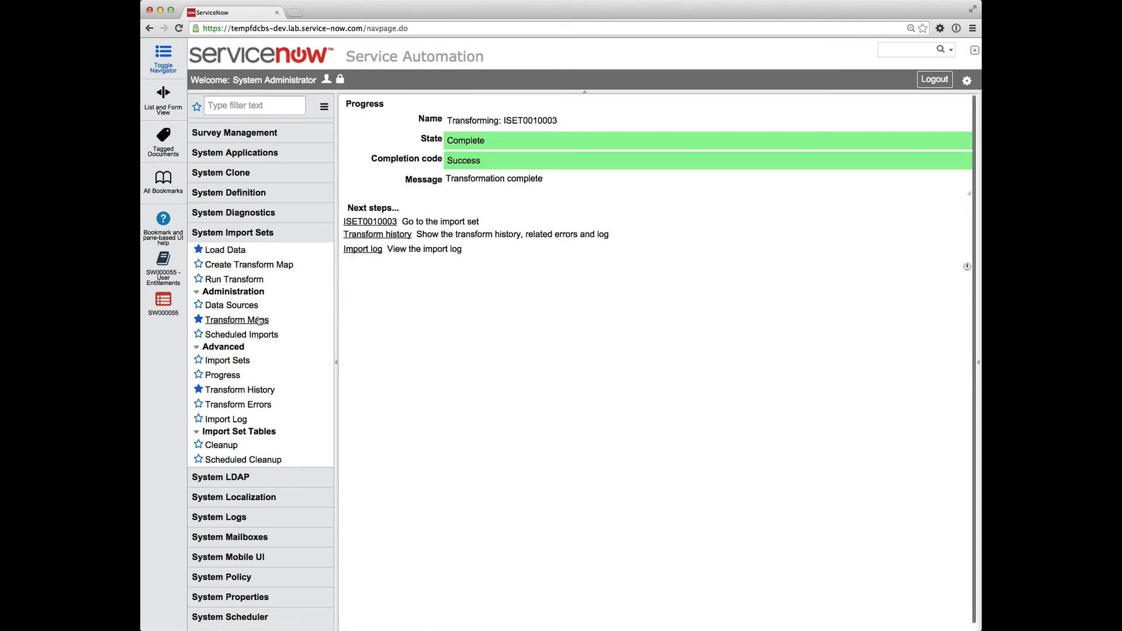
Open the bookmarked SW000055 license record, refresh it, page through the first three pages of user entitlements, and close the record.
click(171, 304)
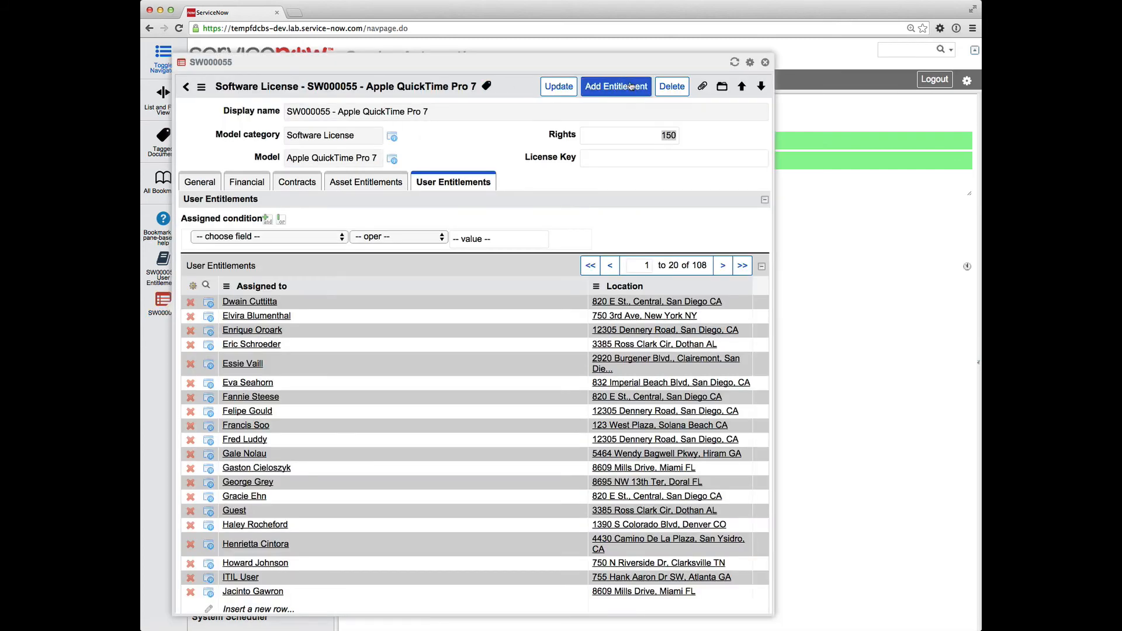
click(734, 63)
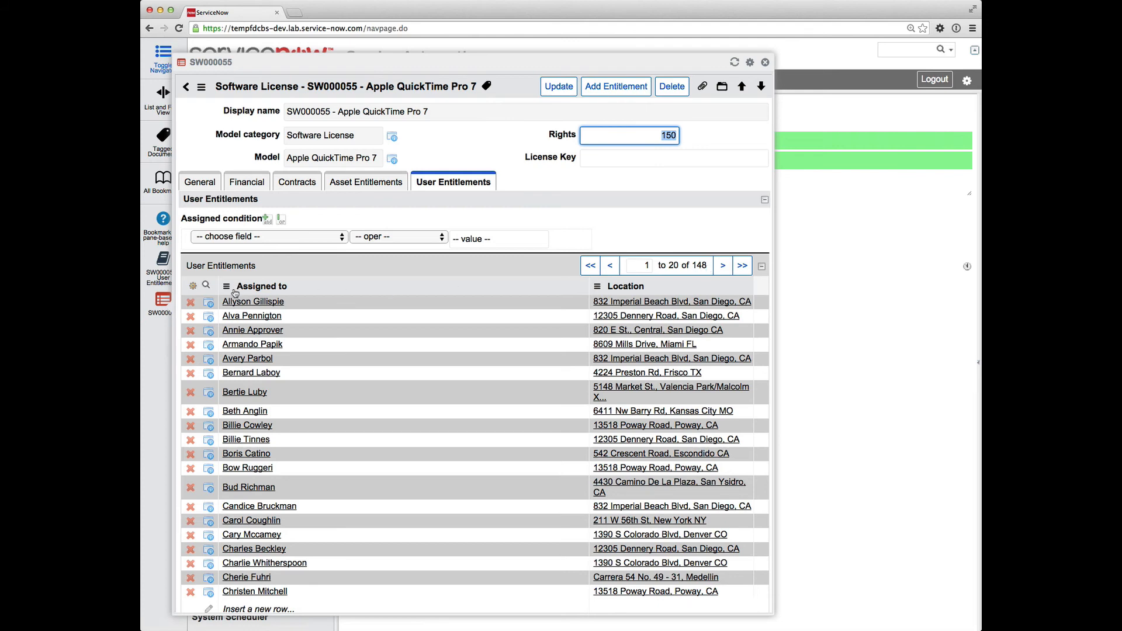
scroll(264, 426, down, 3)
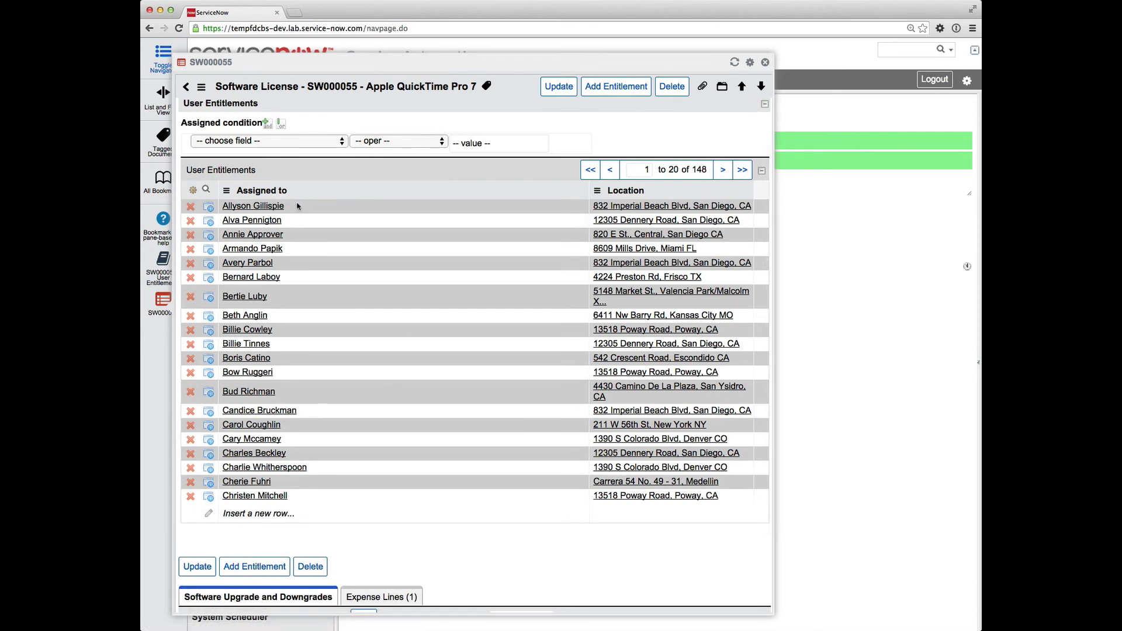
click(722, 170)
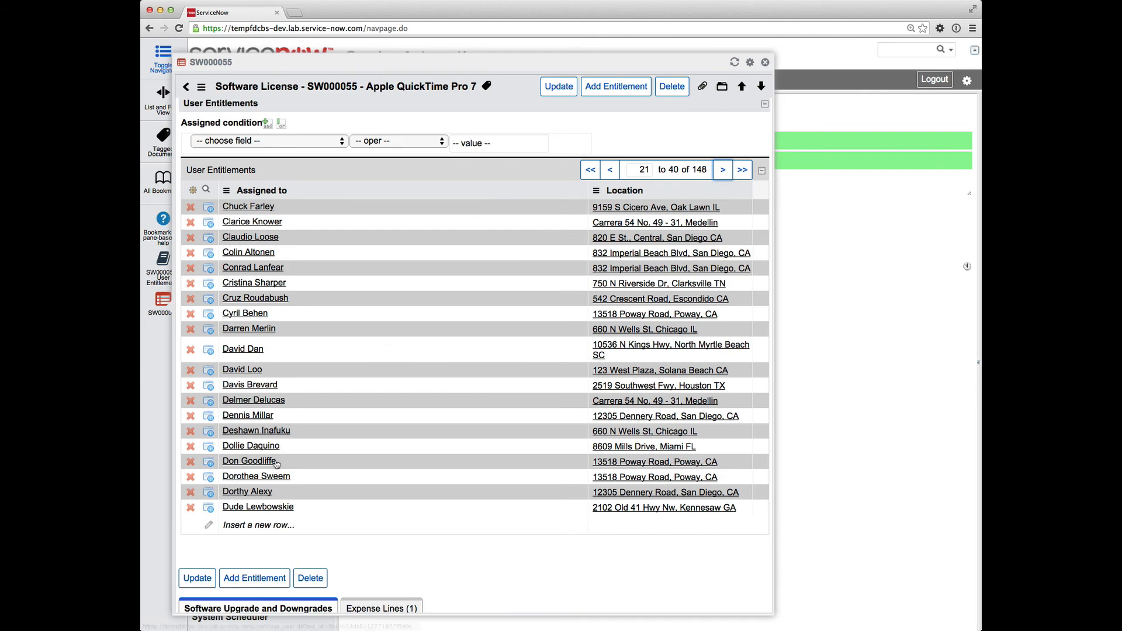
click(722, 170)
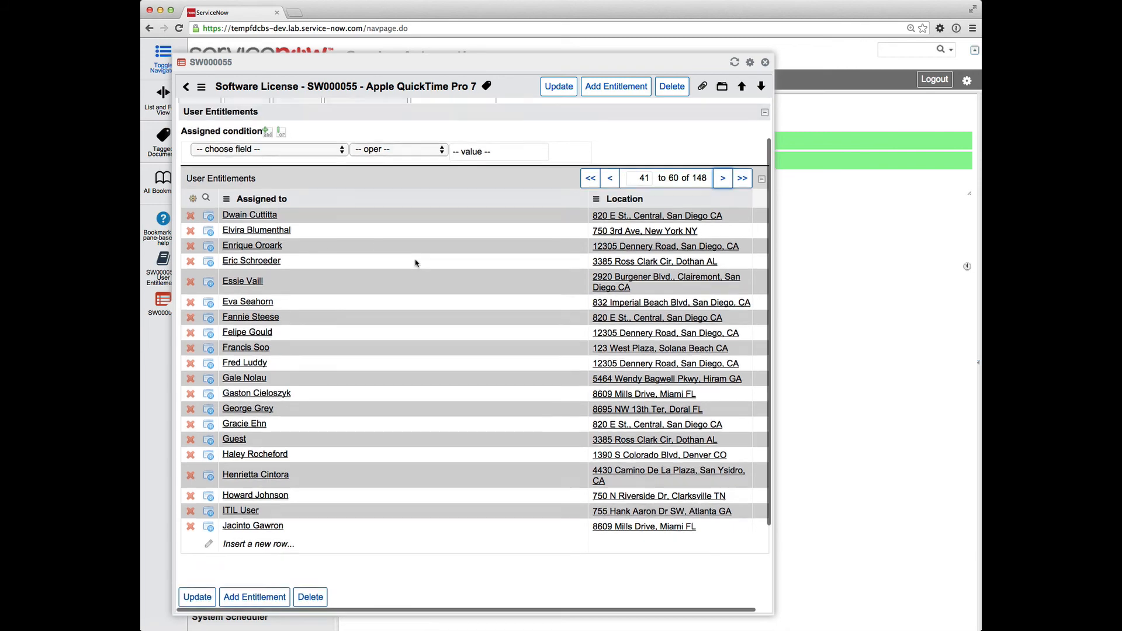
scroll(415, 263, up, 3)
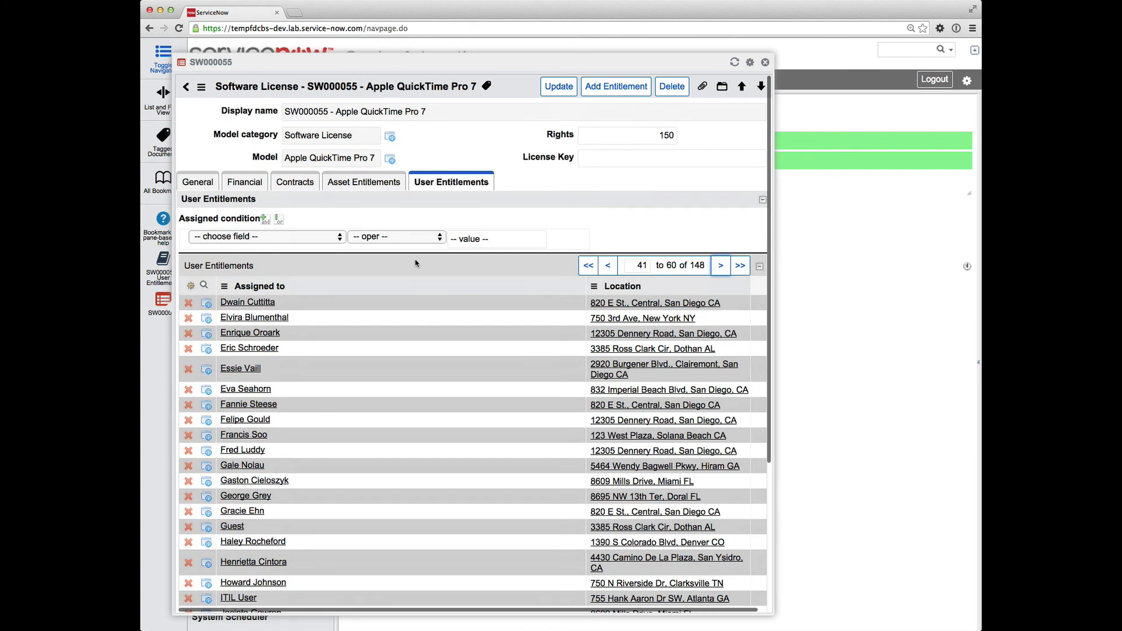
click(834, 296)
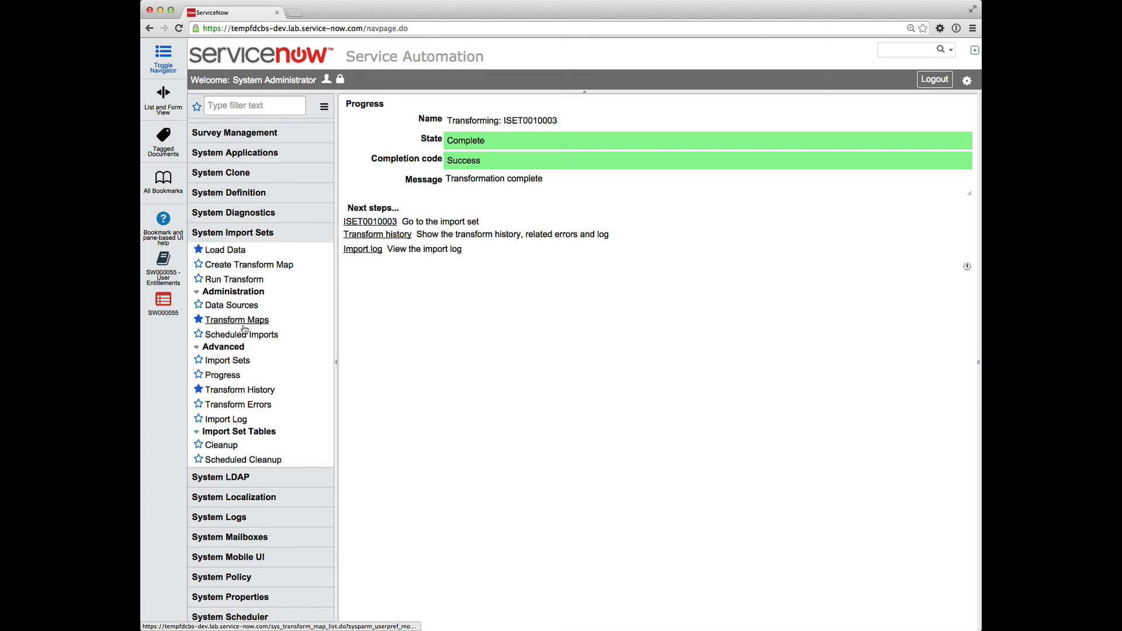
Open the transform history entry for import set ISET0010003 and examine its insert, ignored and skipped counts and both import set row errors.
click(237, 392)
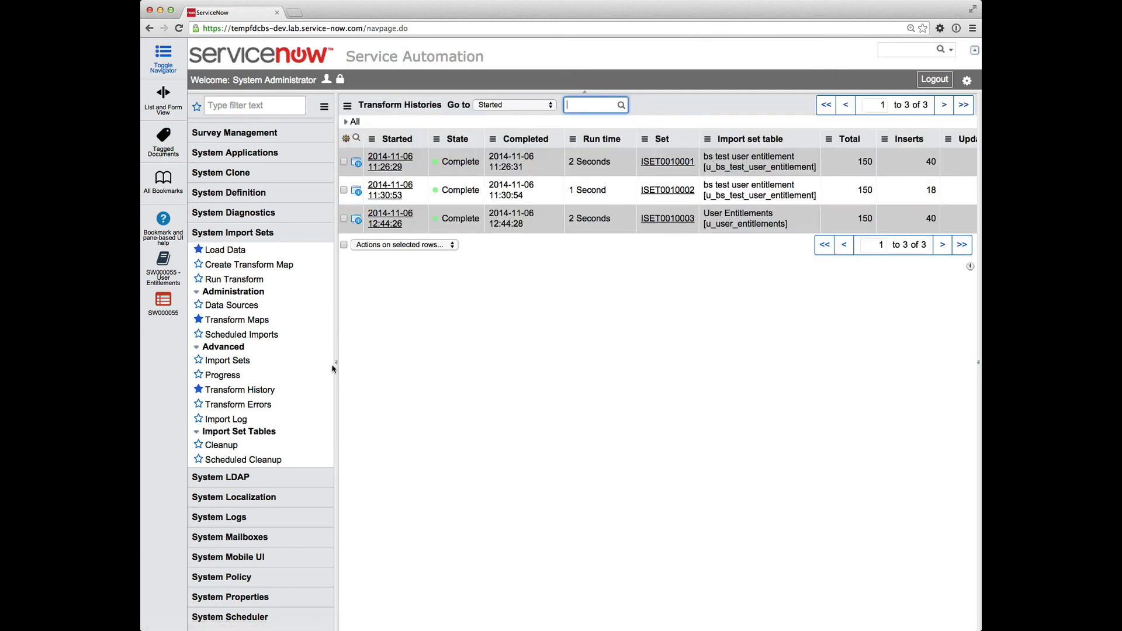
click(387, 219)
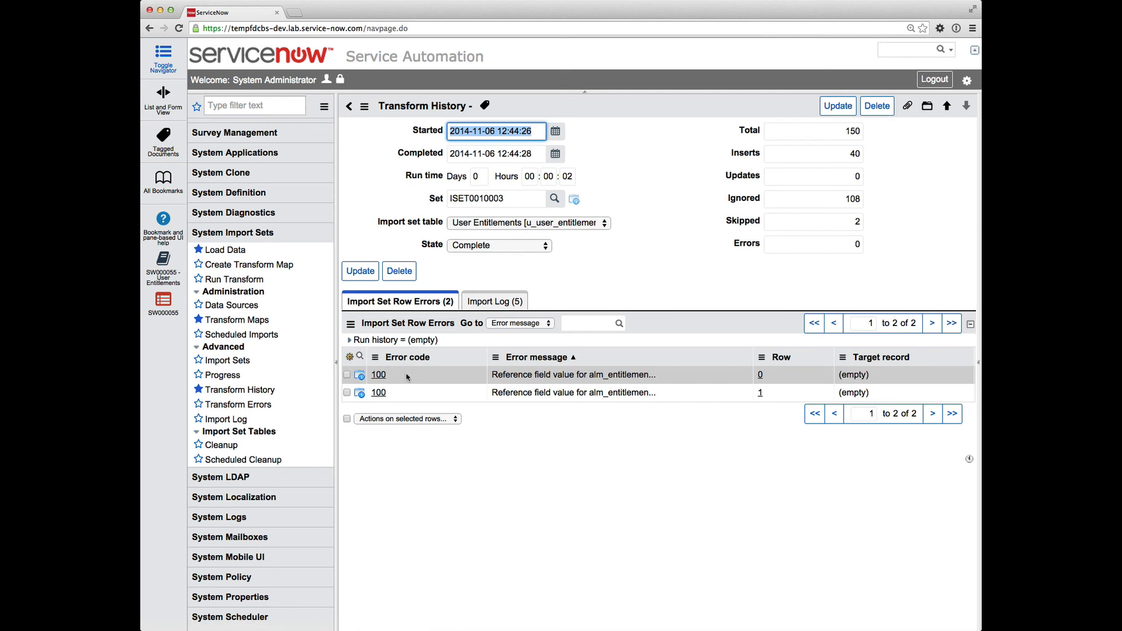
click(360, 377)
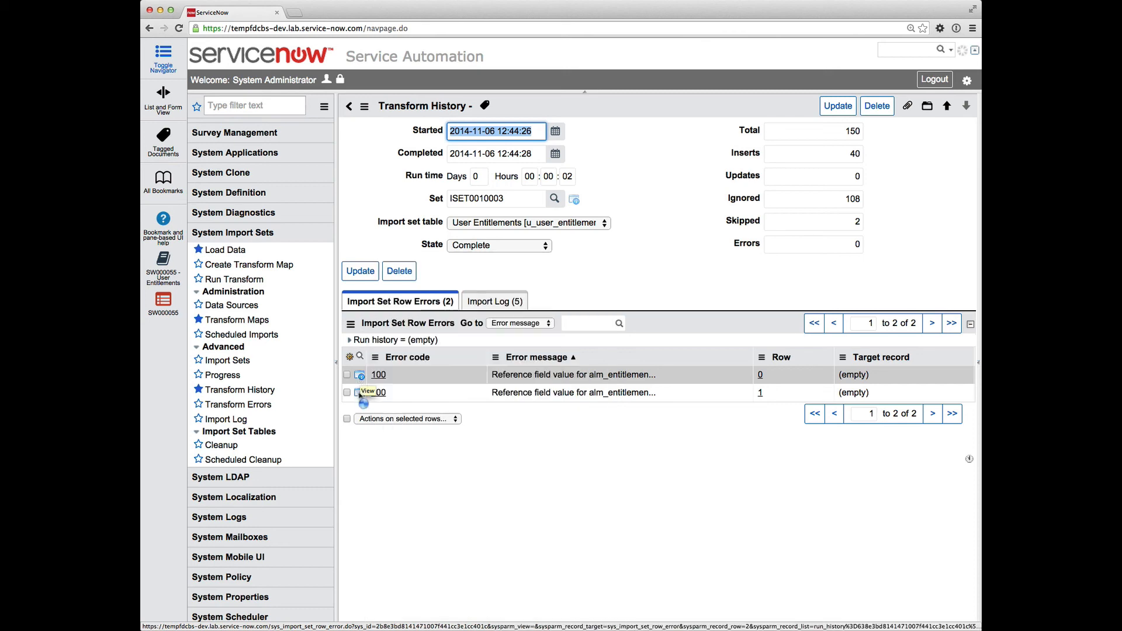
mouse_move(360, 396)
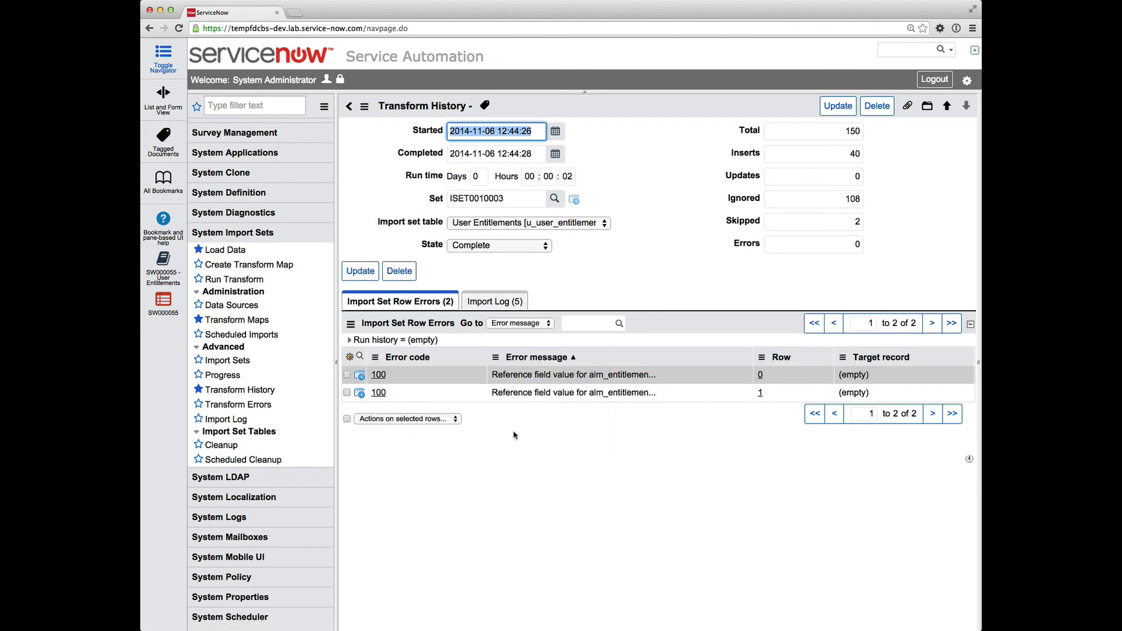
Return to the SW000055 license record and compare its rights with the total number of user entitlements.
click(164, 301)
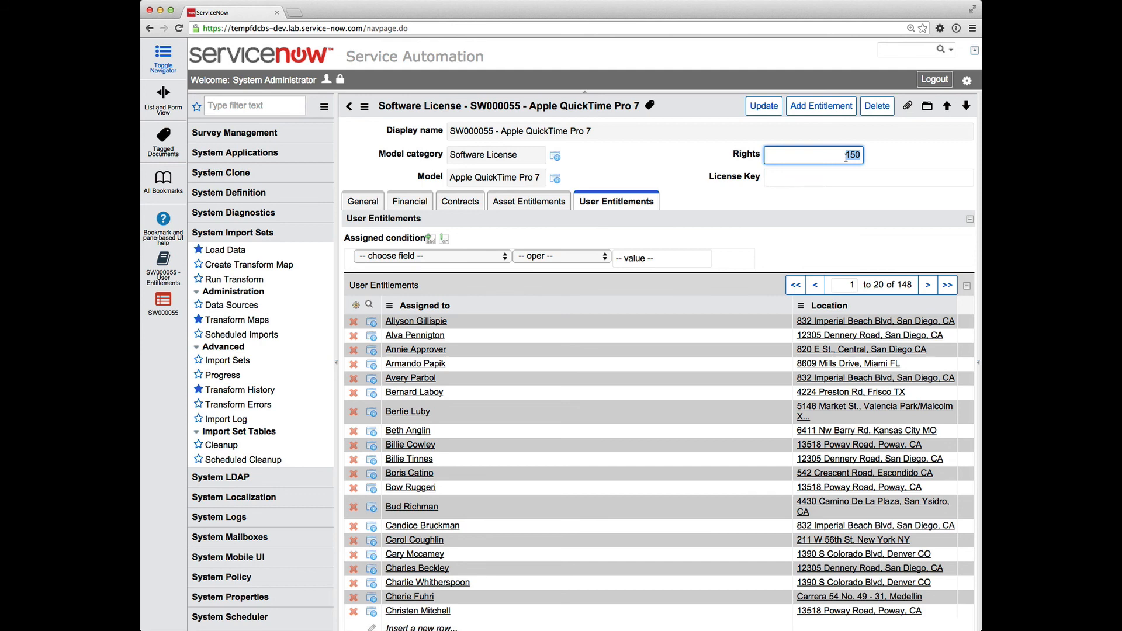
click(879, 166)
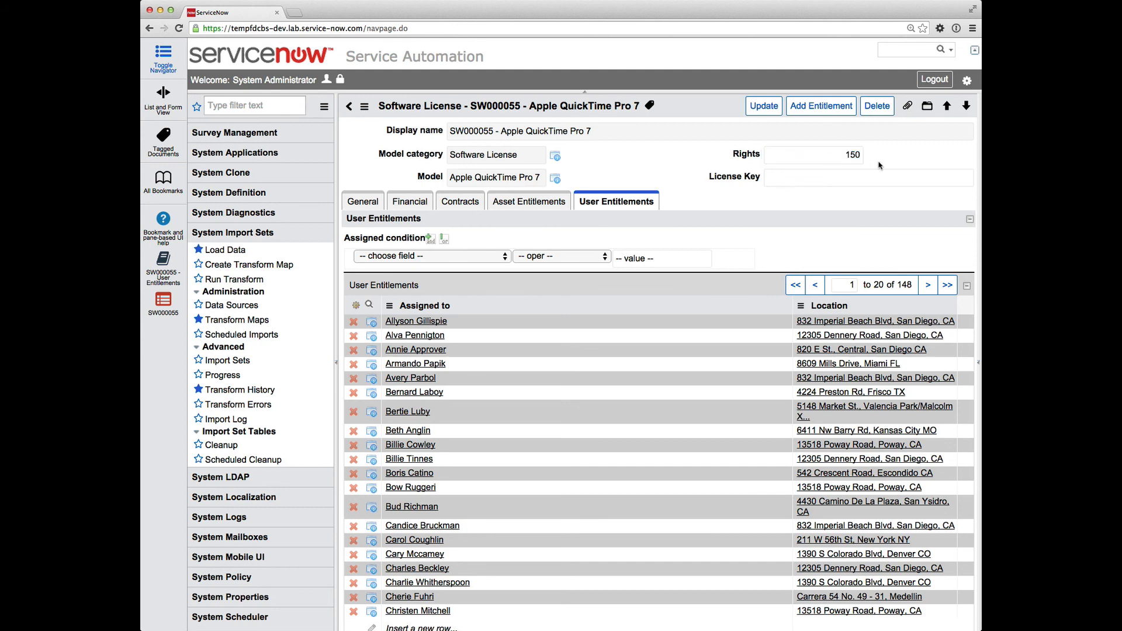